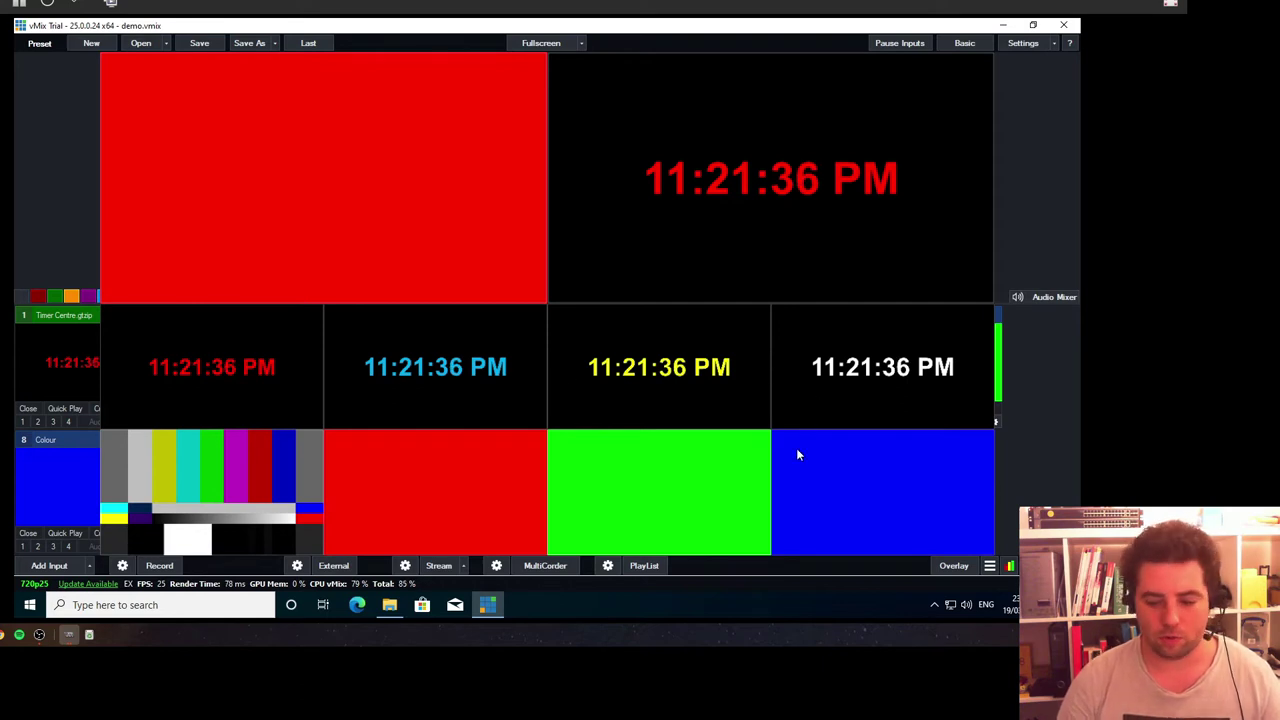
Put the colour bars into preview
key(1)
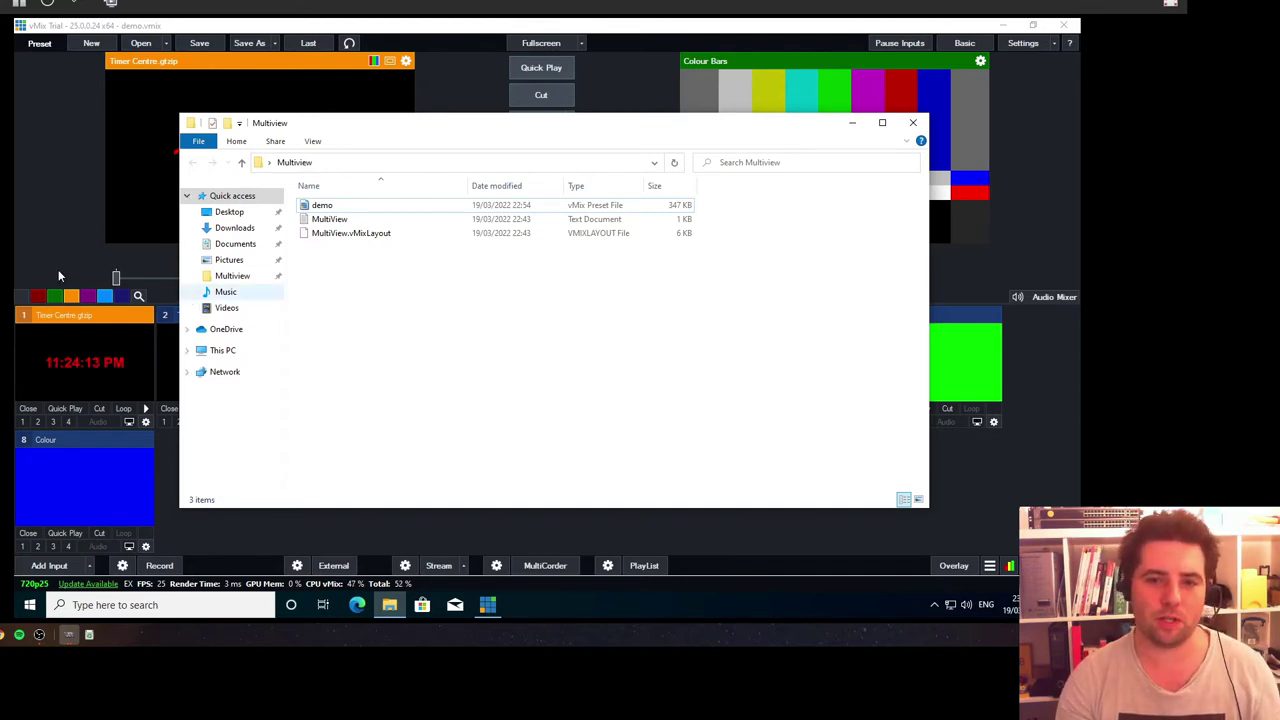
click(348, 238)
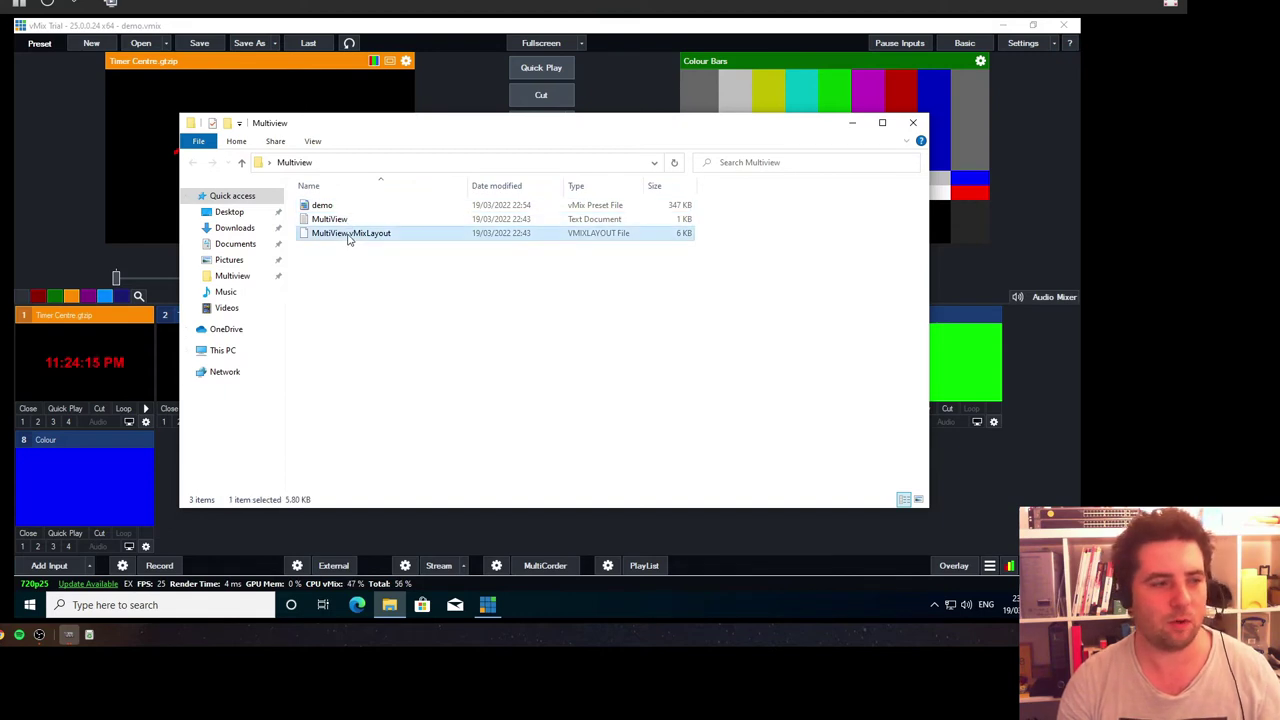
click(350, 219)
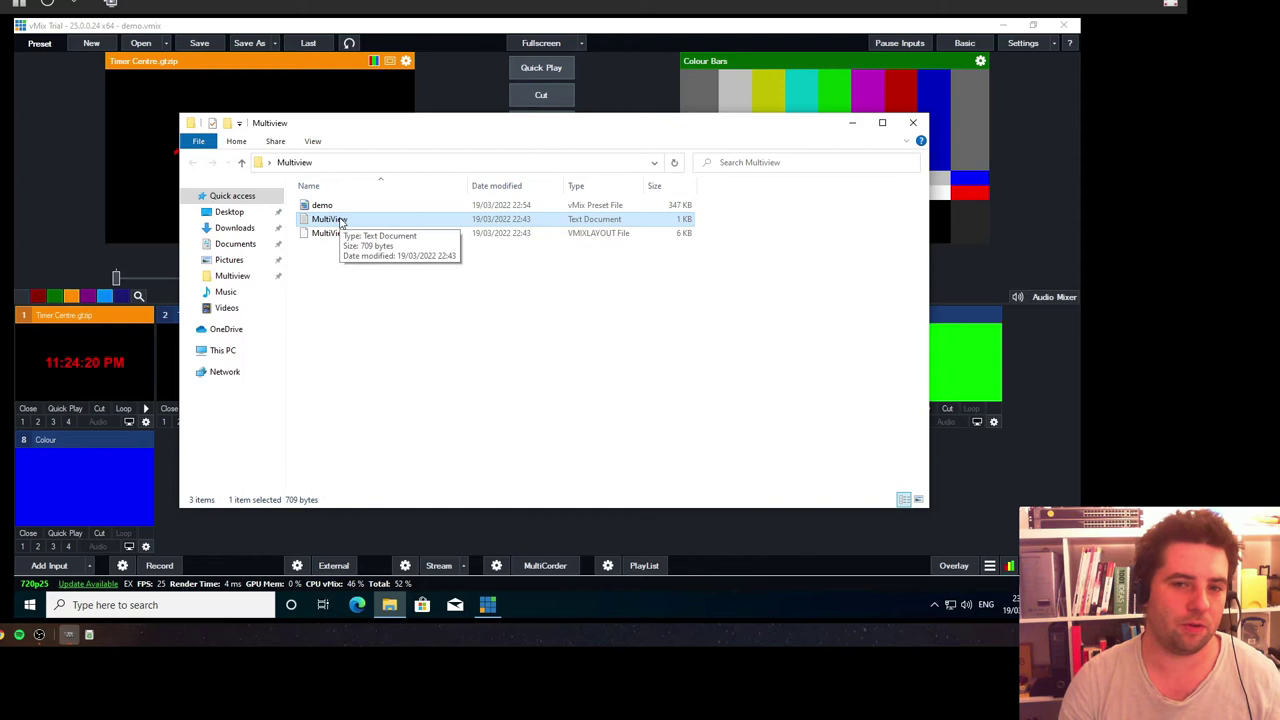
Add a blank Colour input 9 and rename it MultiView in its settings
click(461, 95)
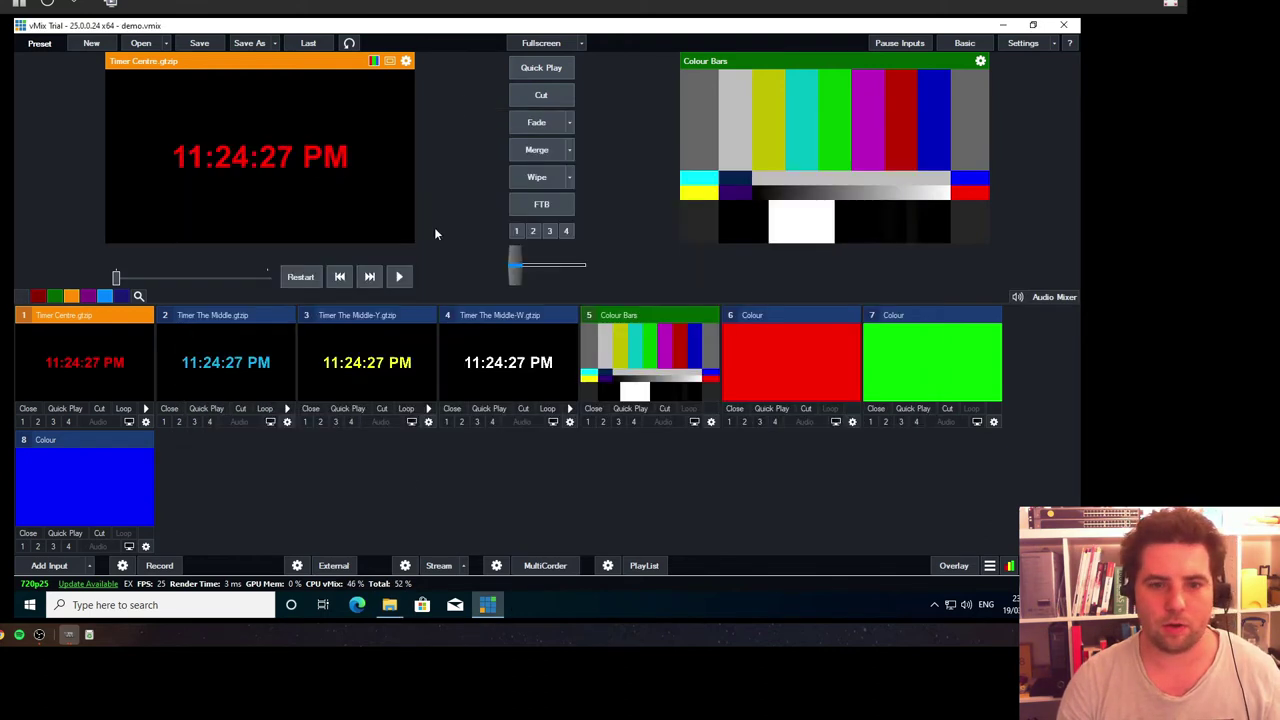
click(89, 565)
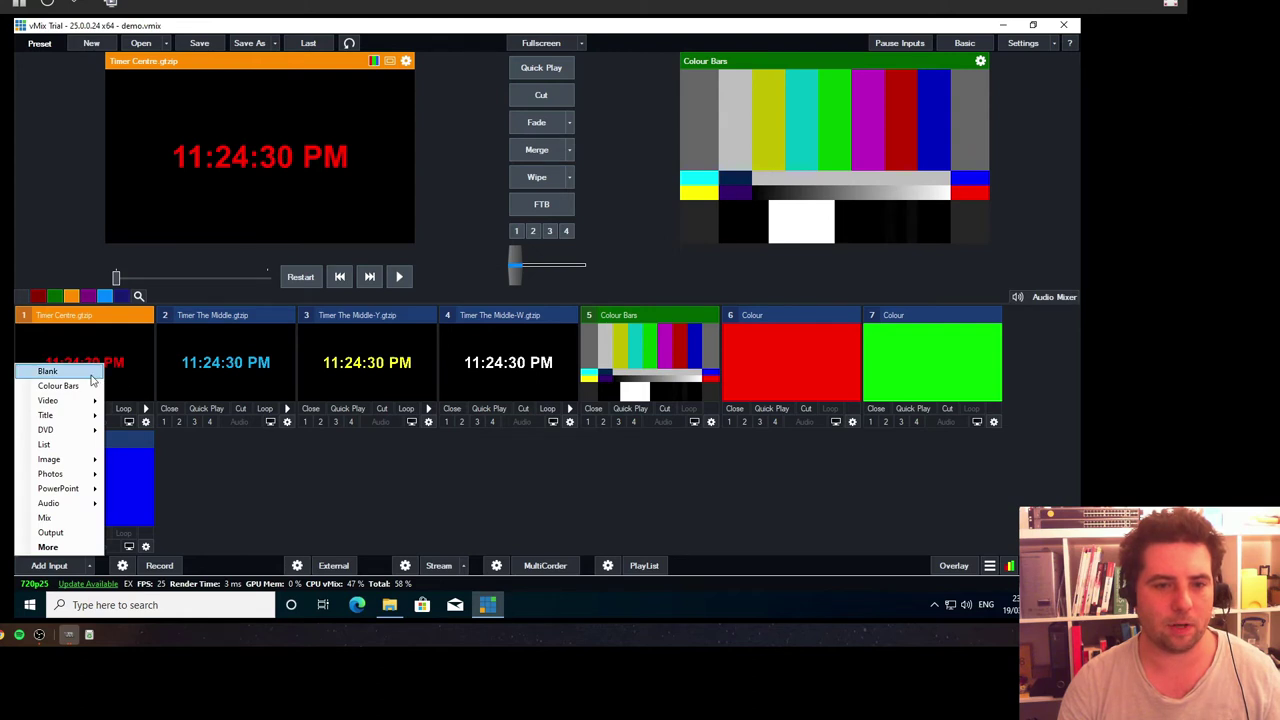
click(48, 371)
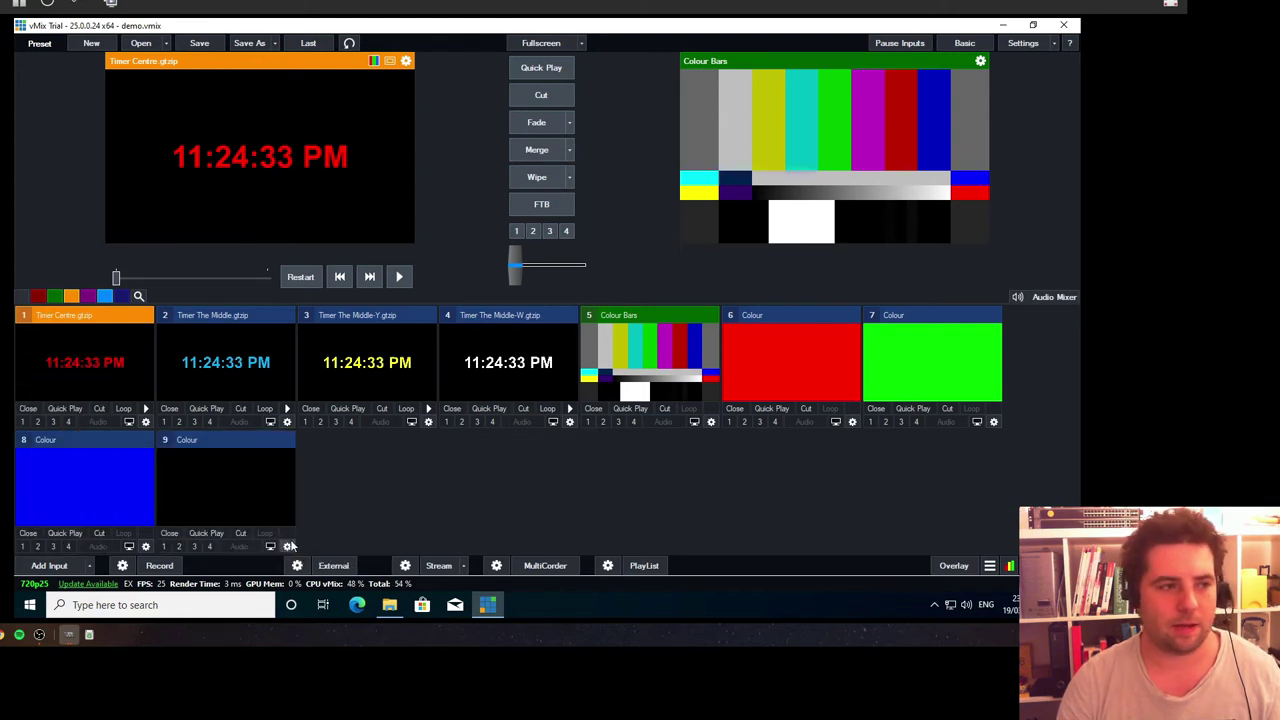
click(286, 546)
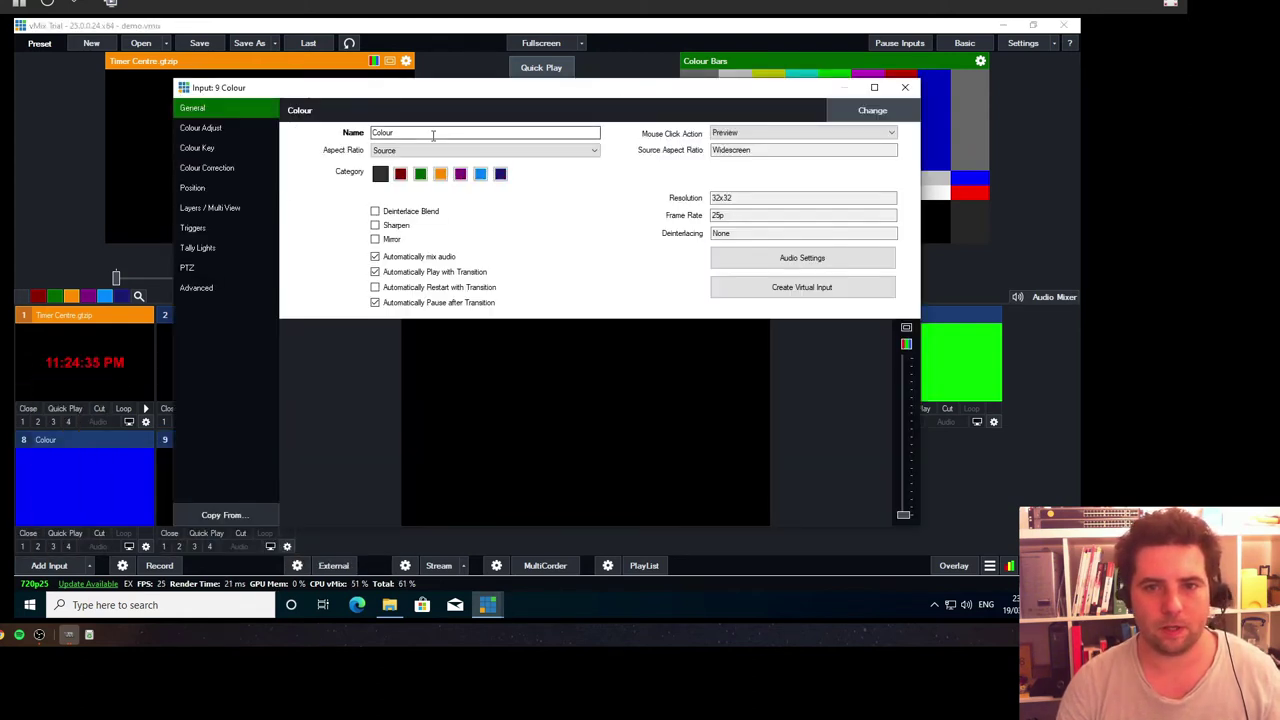
double_click(380, 132)
text(M)
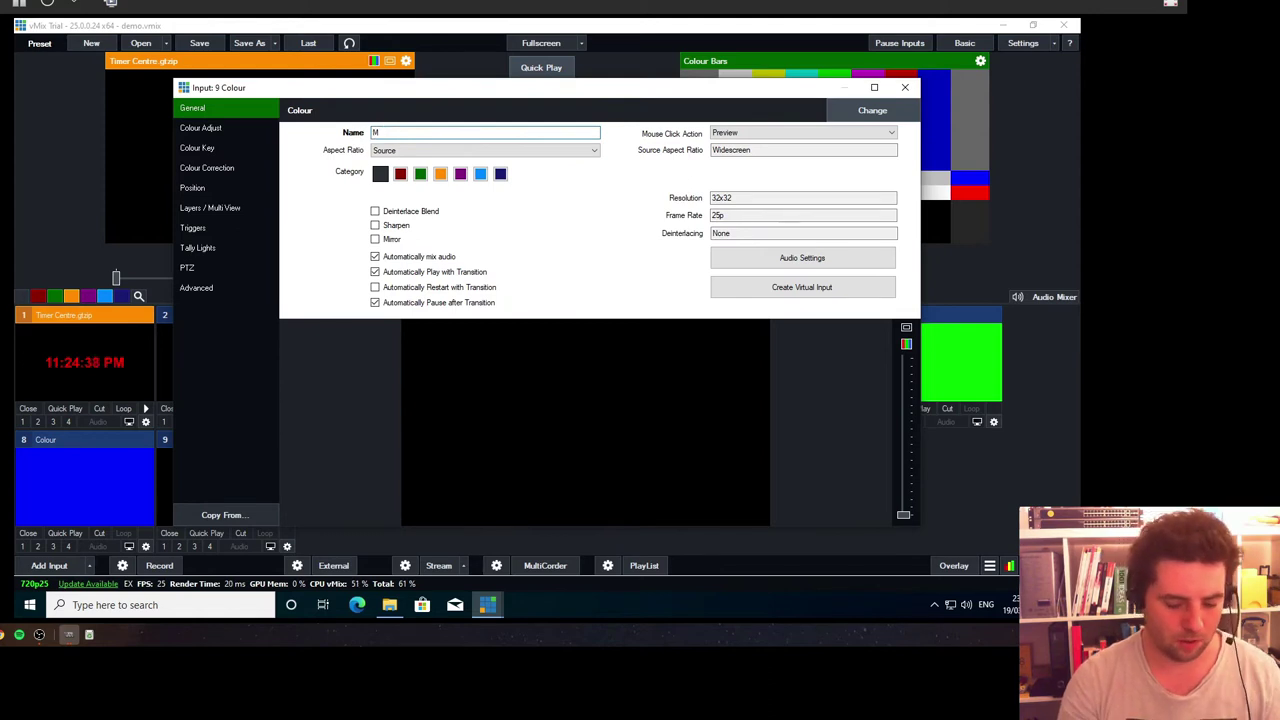
text(ultiView)
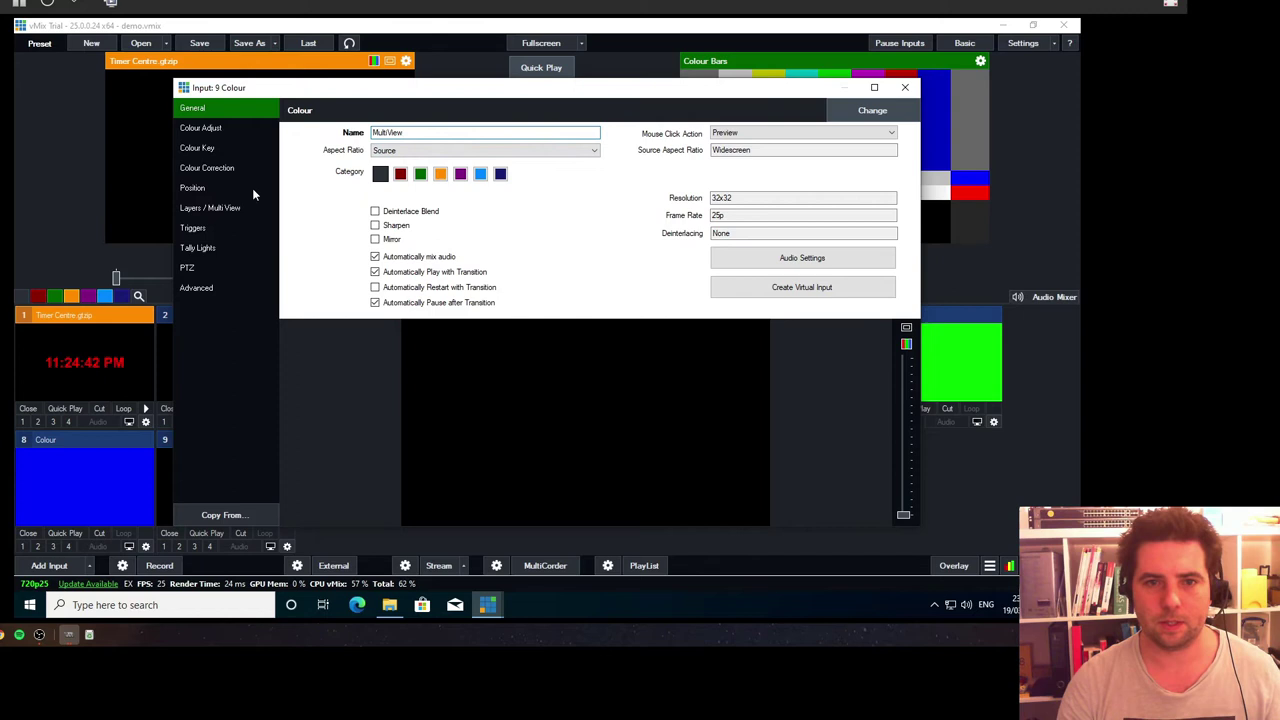
Import the MultiView.vMixLayout file into the input's Layers / Multi View settings
click(236, 209)
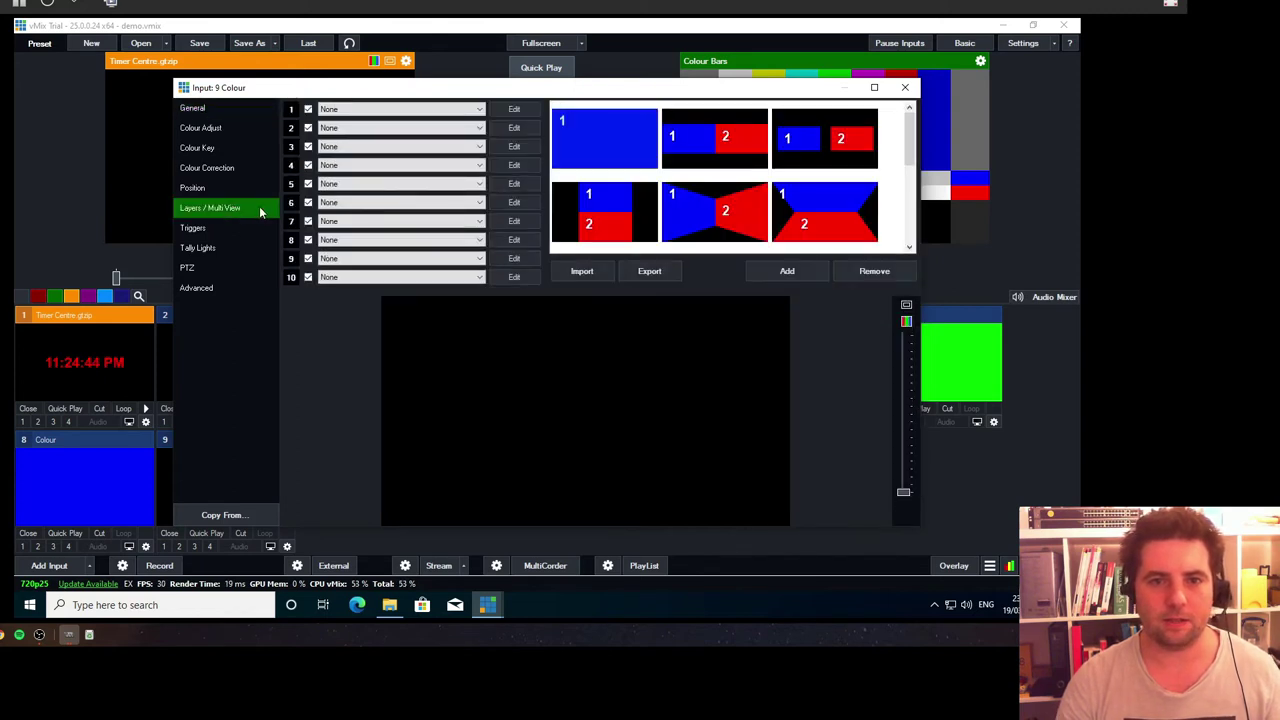
scroll(818, 197, down, 3)
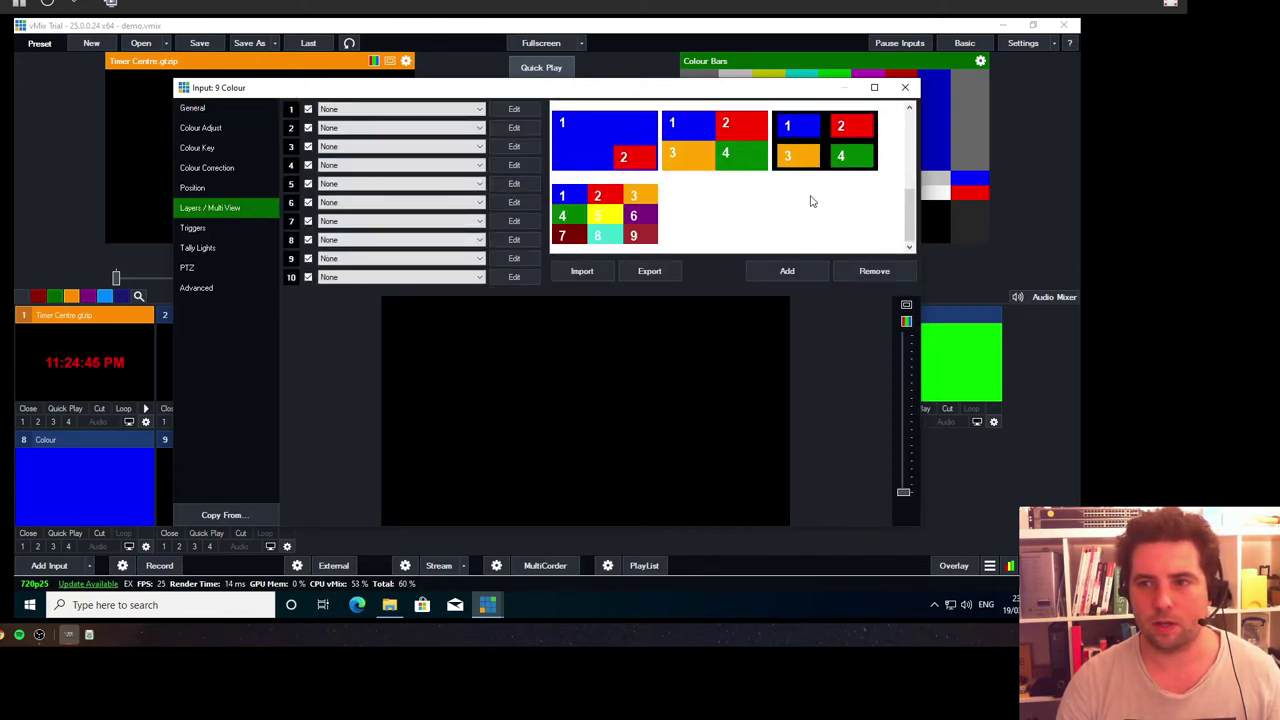
click(600, 270)
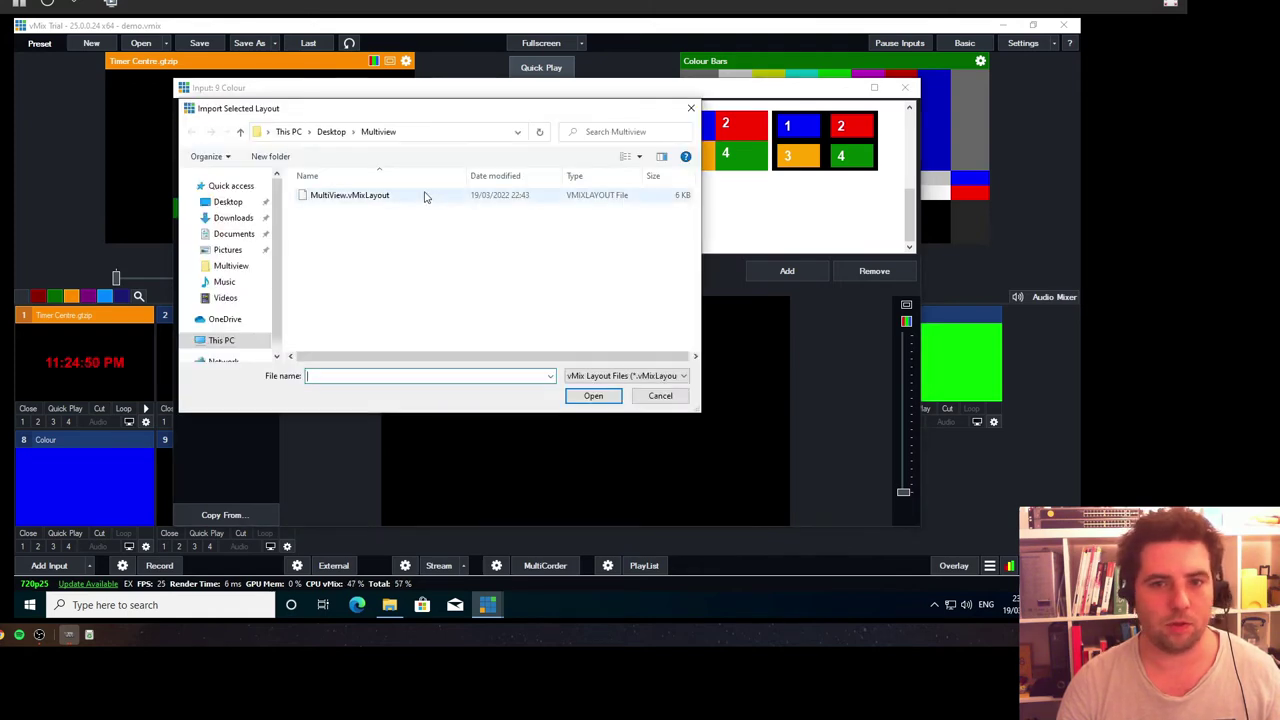
double_click(428, 196)
scroll(651, 215, down, 3)
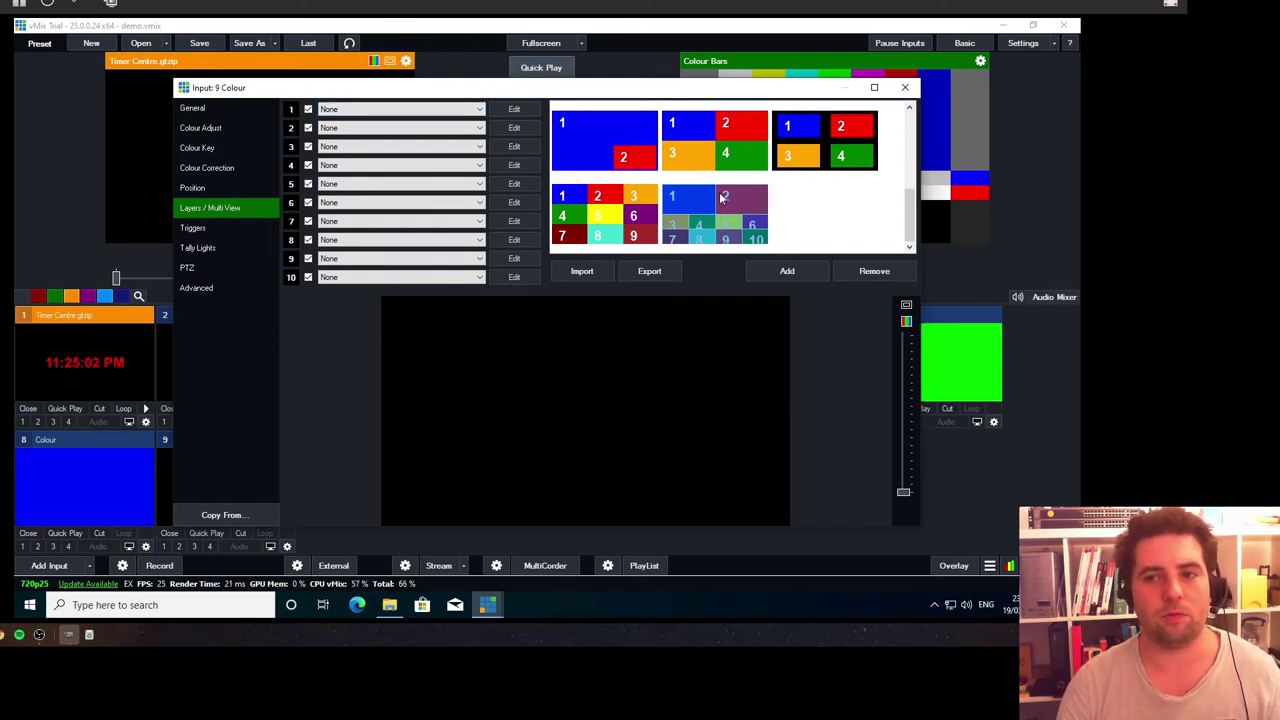
Assign layers 3–6 to Timer Centre, Timer The Middle, The Middle-Y and The Middle-W
click(452, 146)
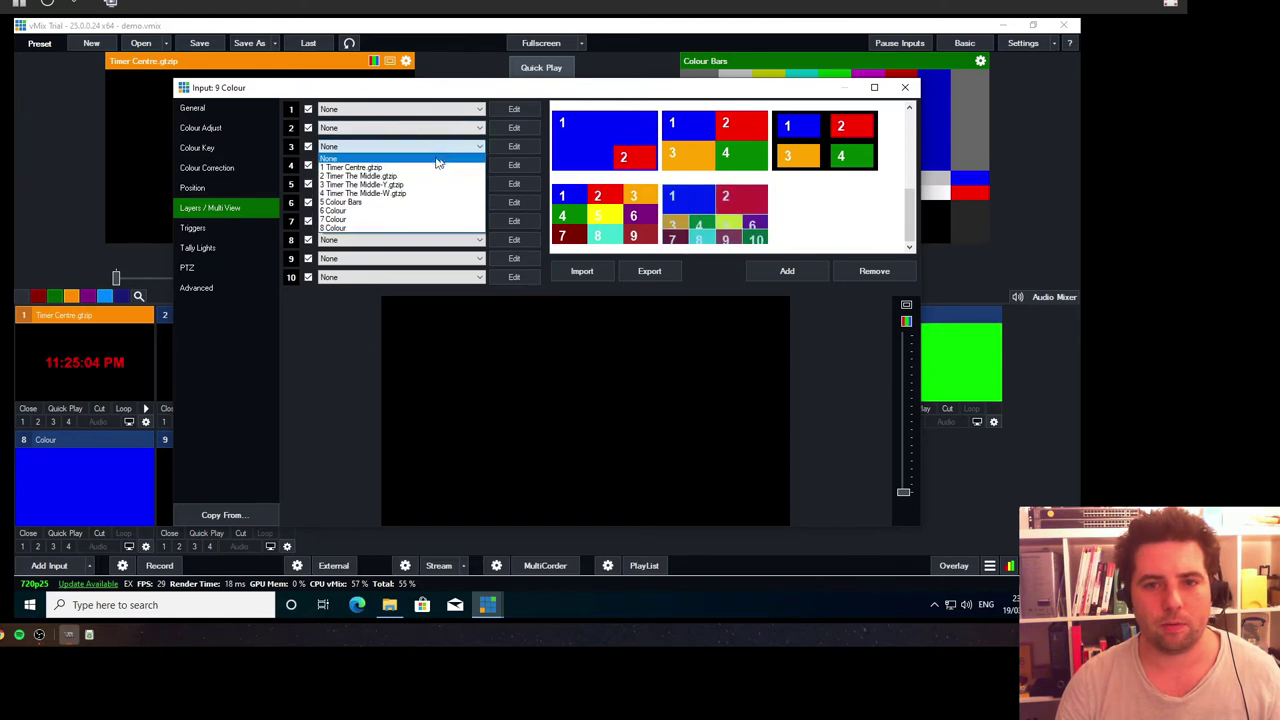
click(422, 170)
click(422, 167)
click(400, 198)
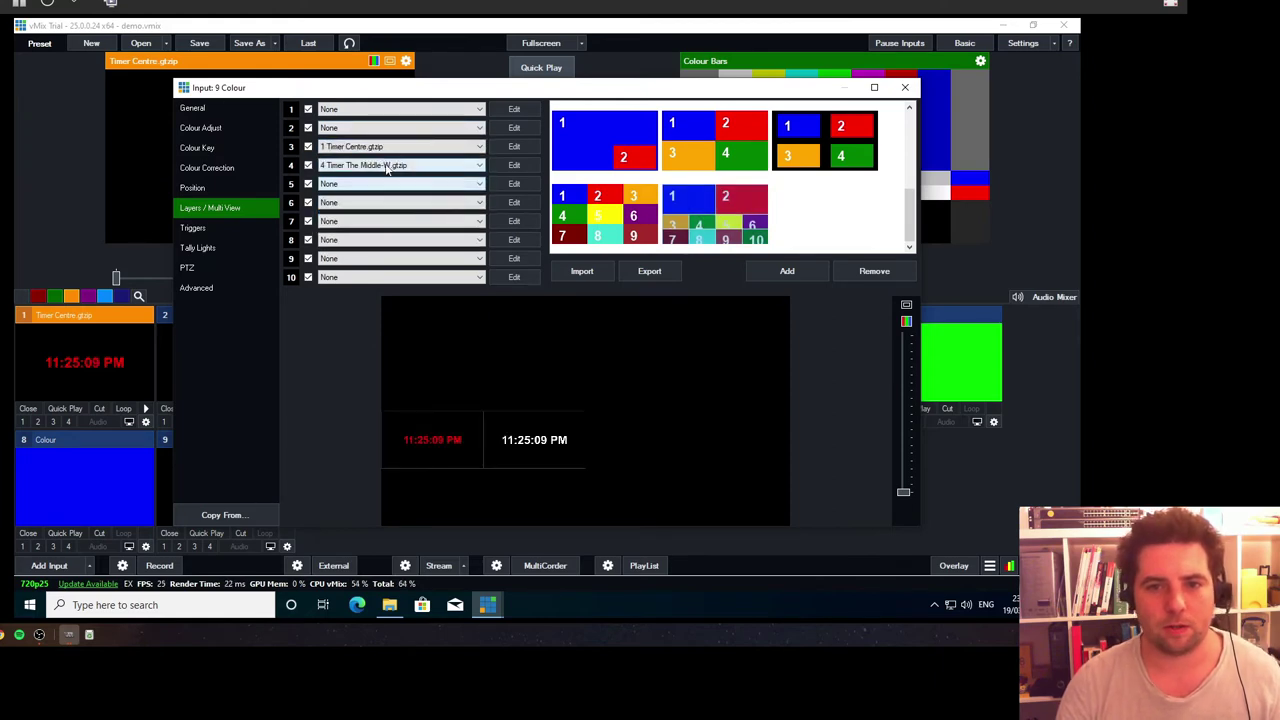
click(400, 184)
click(400, 228)
click(400, 202)
click(400, 256)
Assign layers 7–10 to Colour Bars and the Colour inputs 6, 7 and 8
click(400, 221)
click(380, 285)
click(400, 240)
click(400, 310)
click(400, 258)
click(400, 338)
click(400, 277)
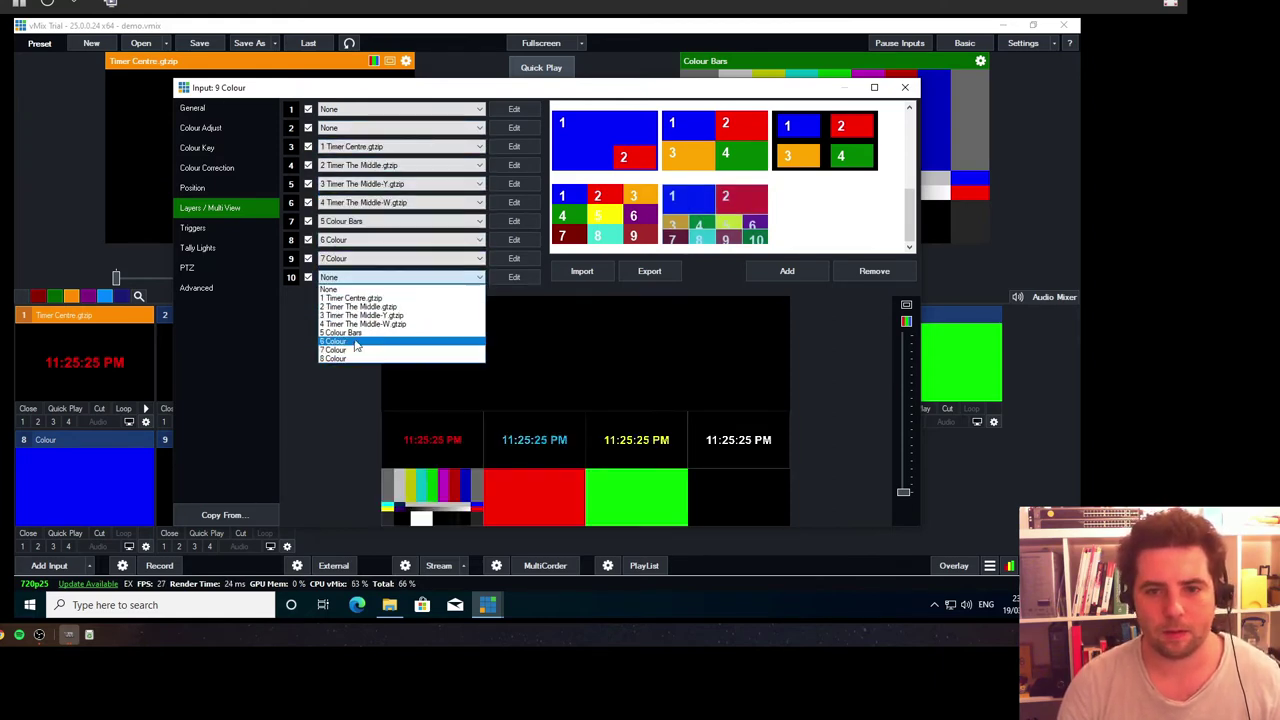
click(400, 360)
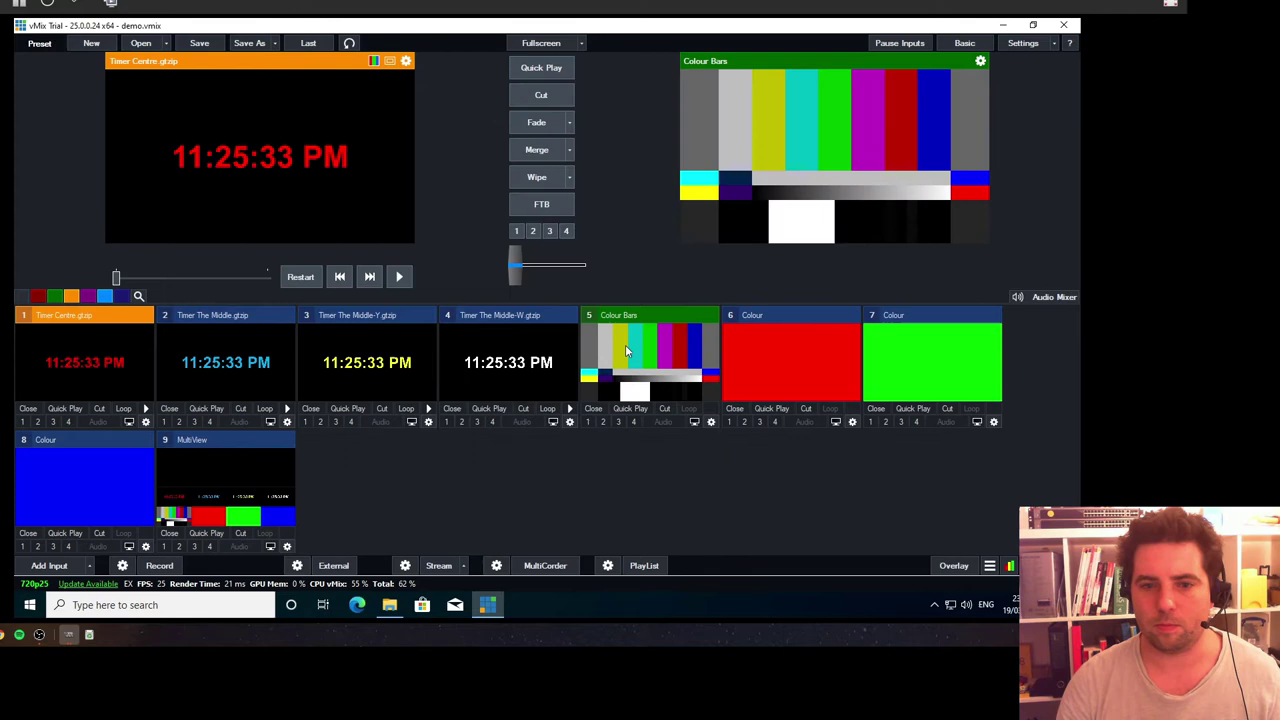
Close the settings and check MultiView input 9 full size, showing clocks over colour tiles
click(905, 87)
click(270, 547)
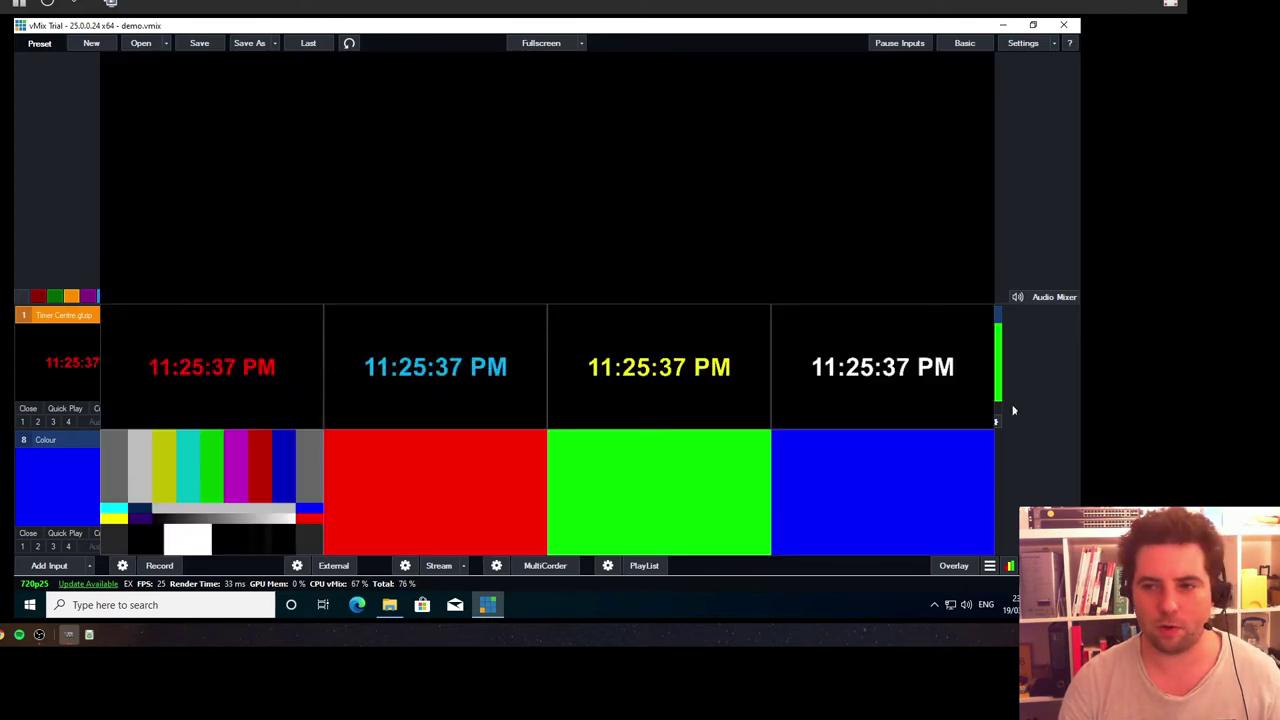
click(1025, 472)
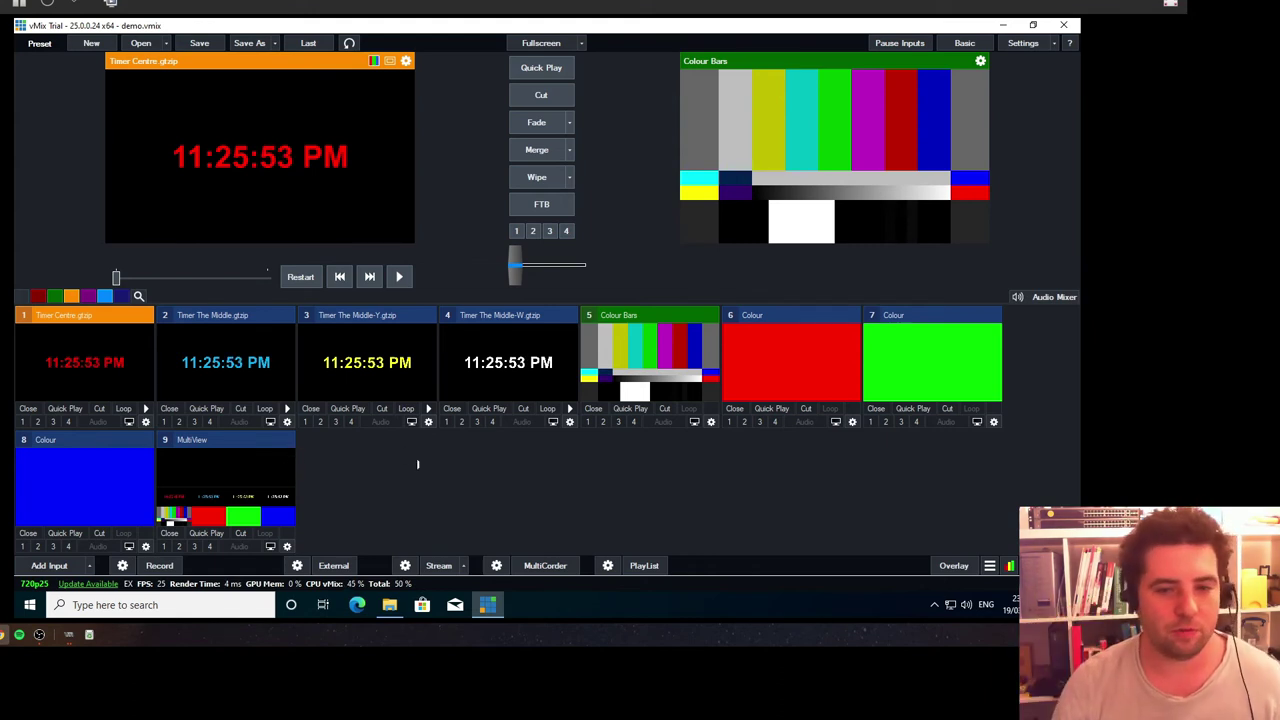
Add Script1 in Scripting settings and import the MultiView script file into it
click(996, 45)
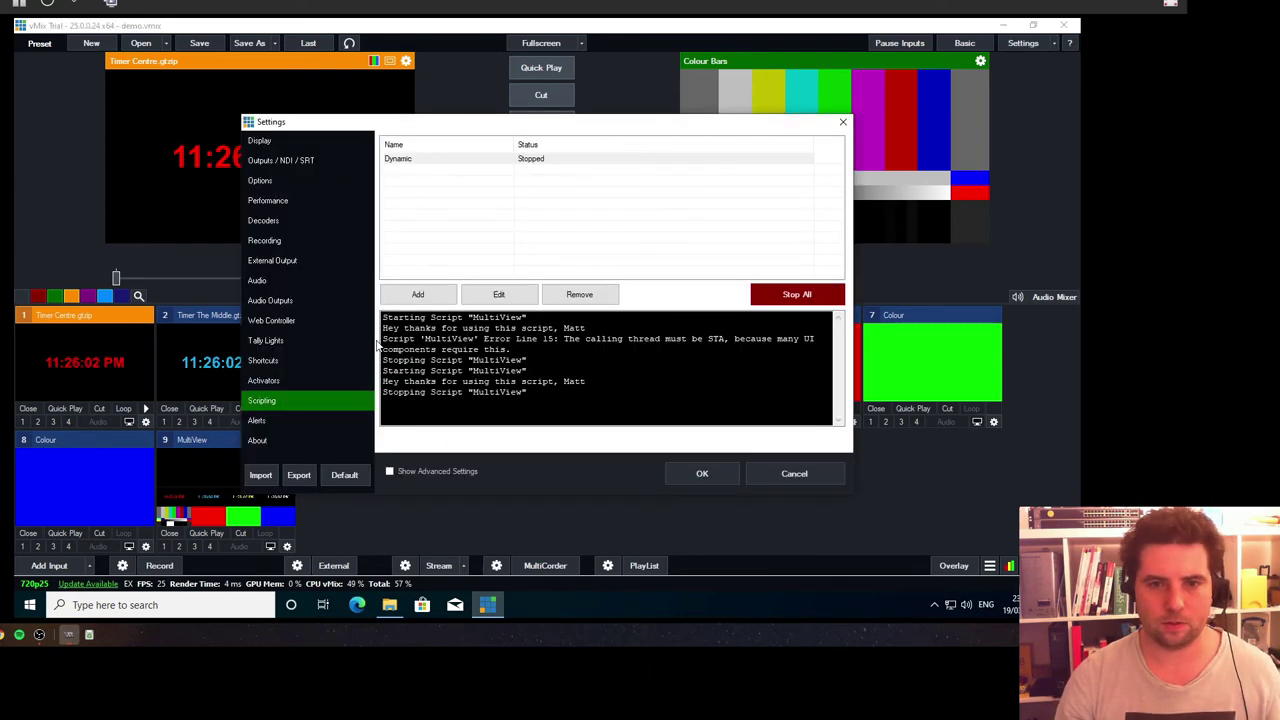
click(419, 300)
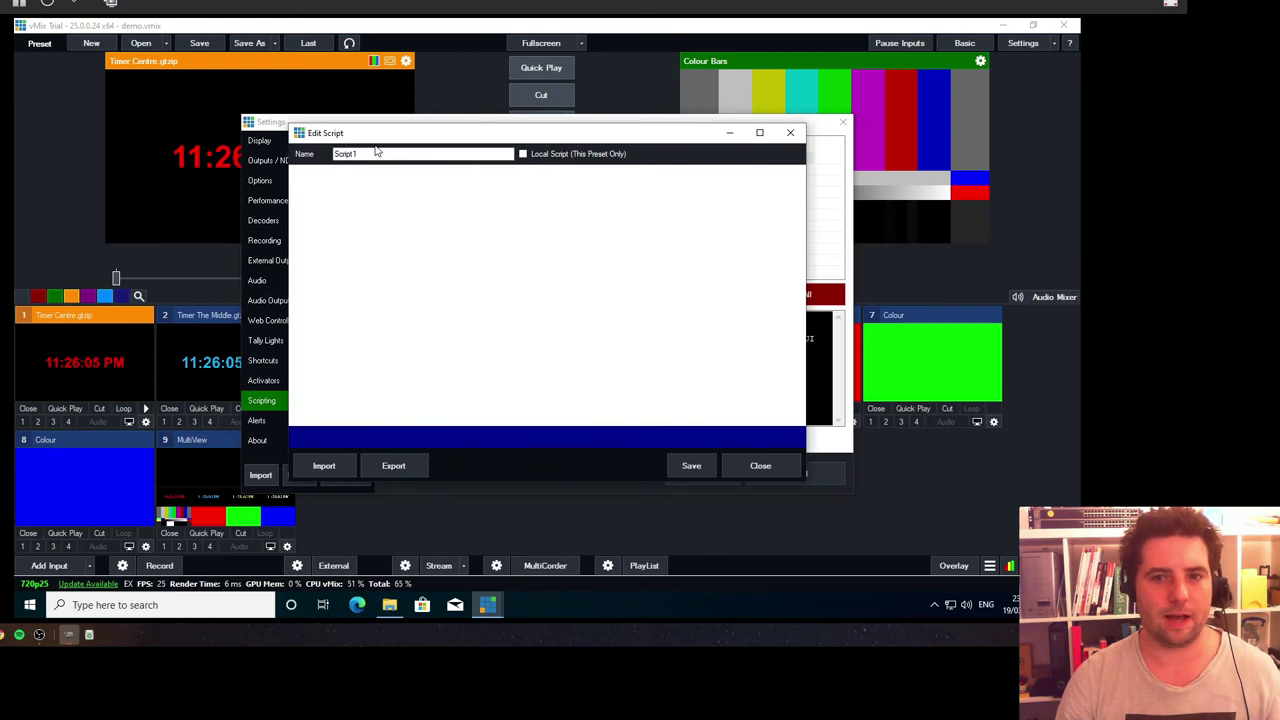
click(324, 465)
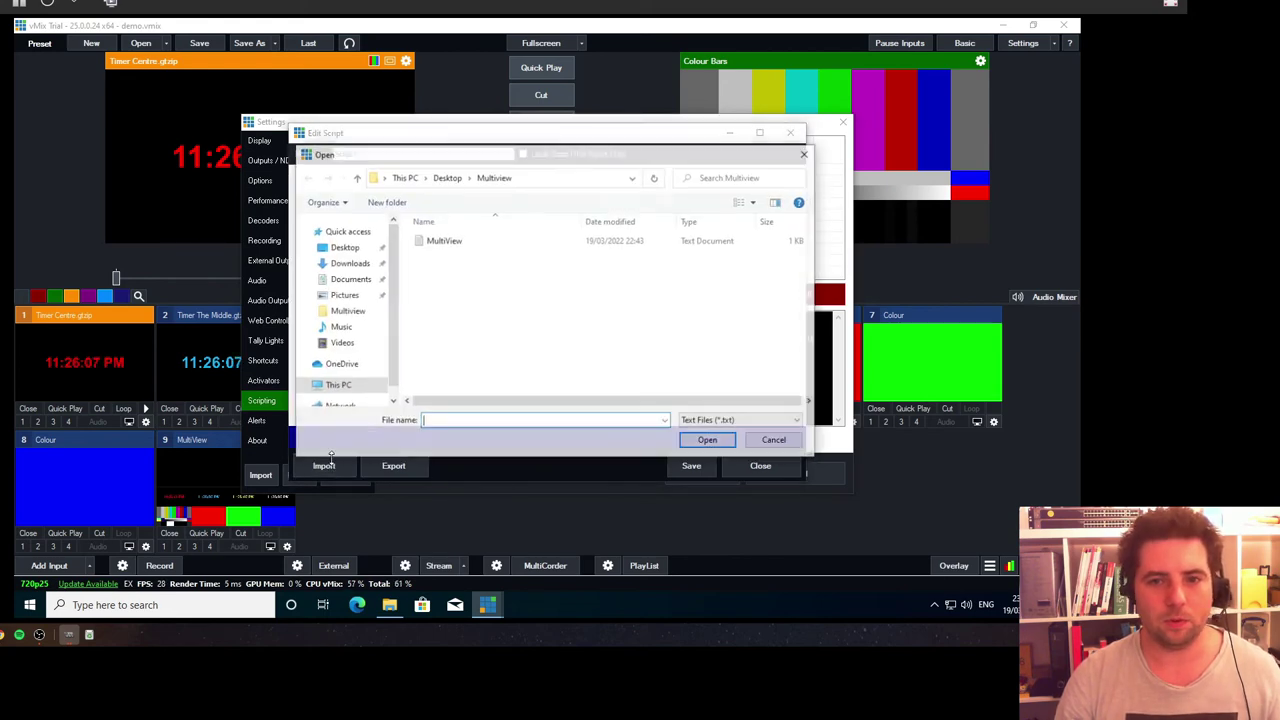
double_click(455, 240)
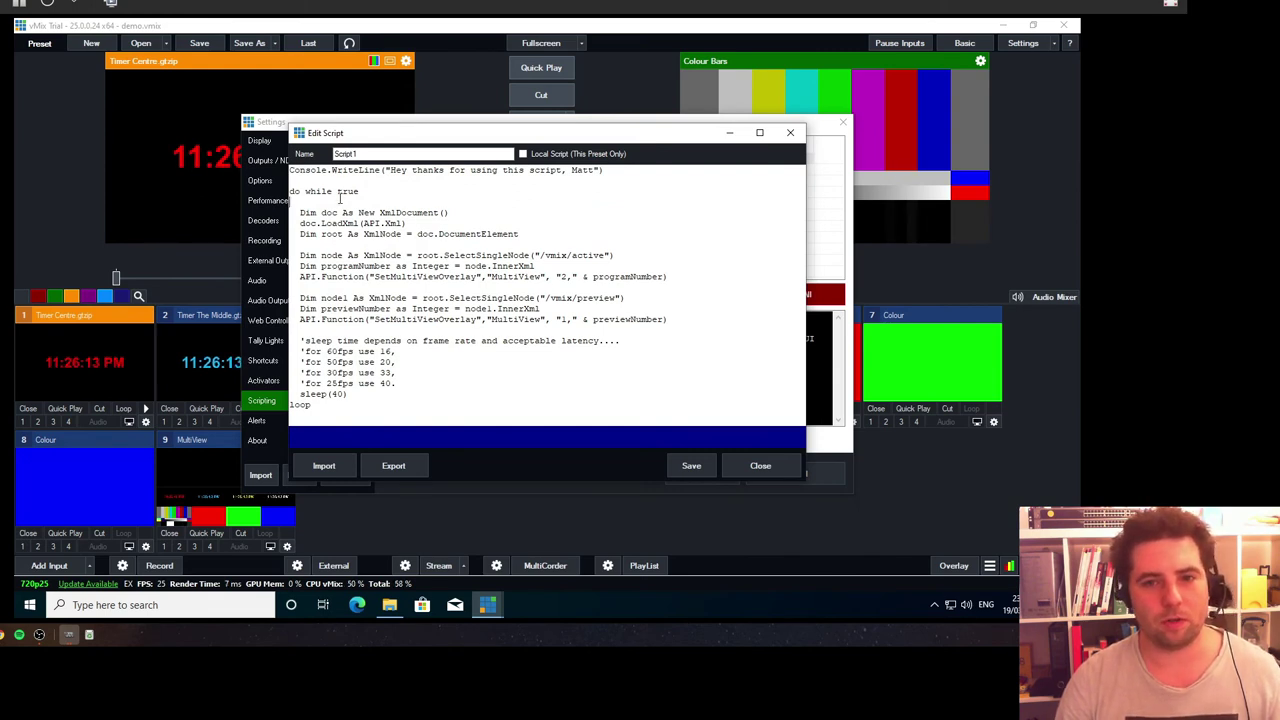
Review the XML load, SetMultiViewOverlay calls and sleep comments, then save Script1
drag(322, 212, 432, 224)
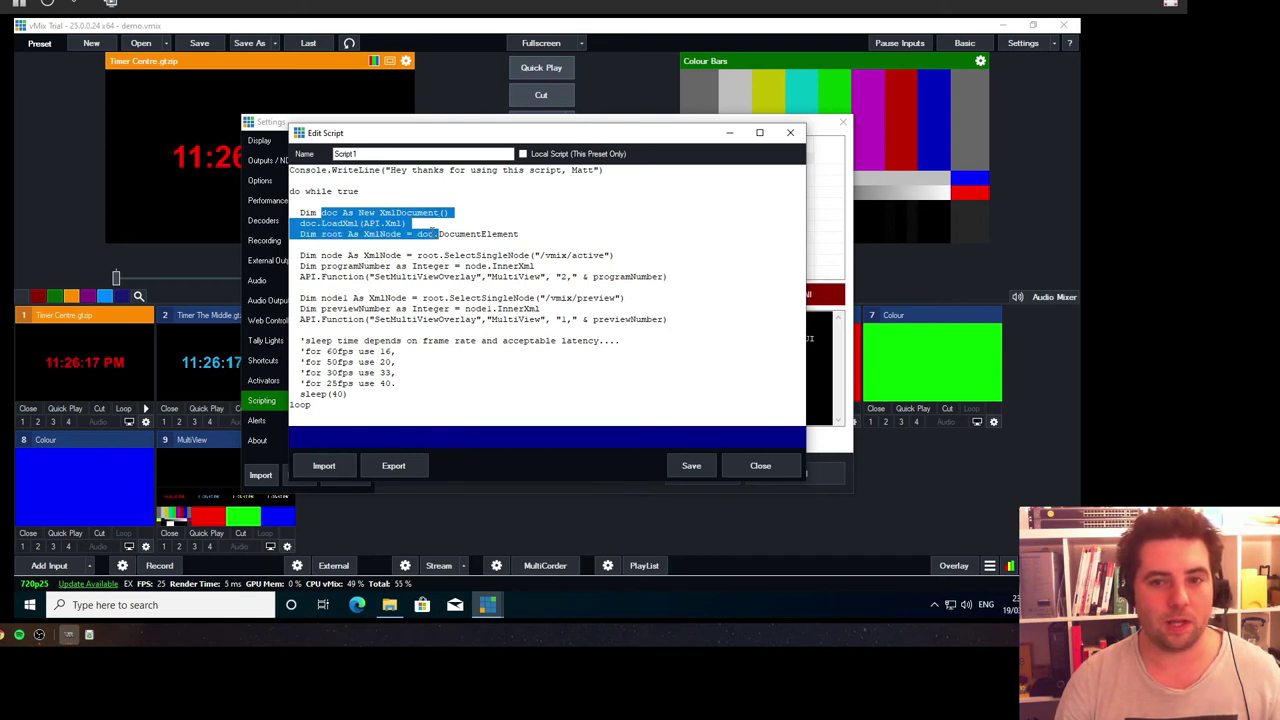
click(432, 229)
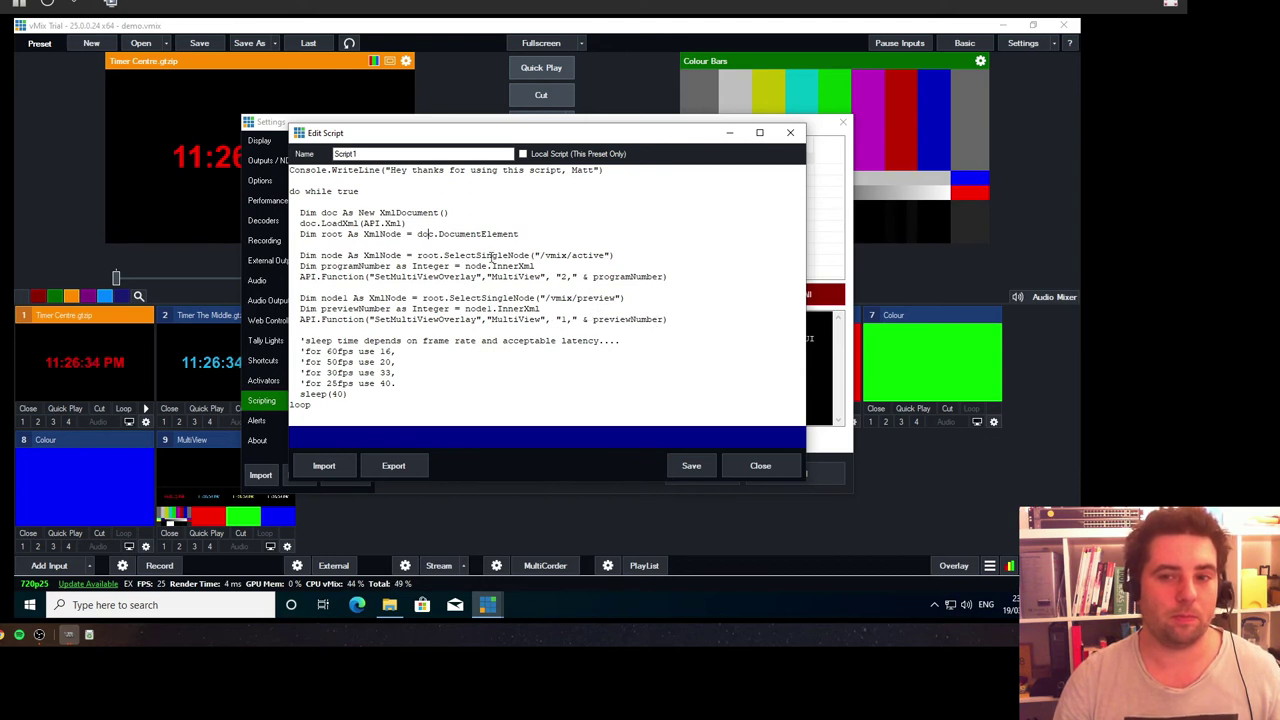
drag(542, 277, 290, 277)
shift+click(665, 277)
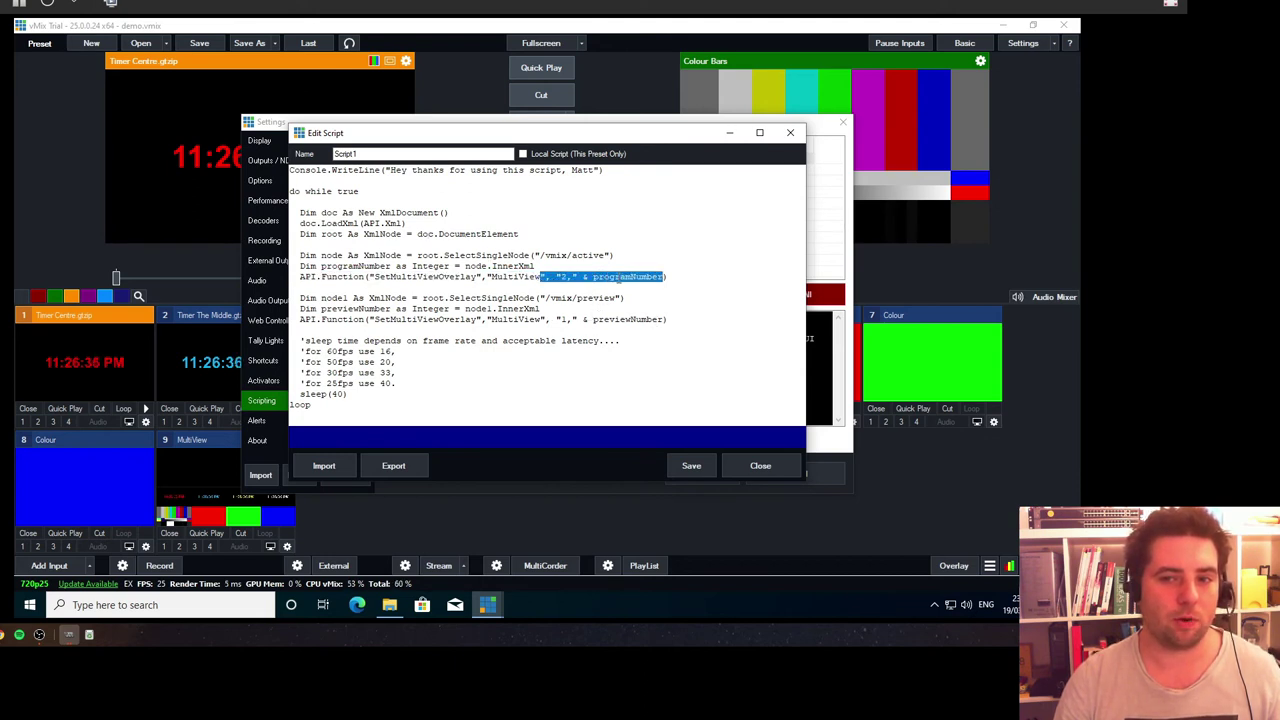
drag(336, 341, 403, 383)
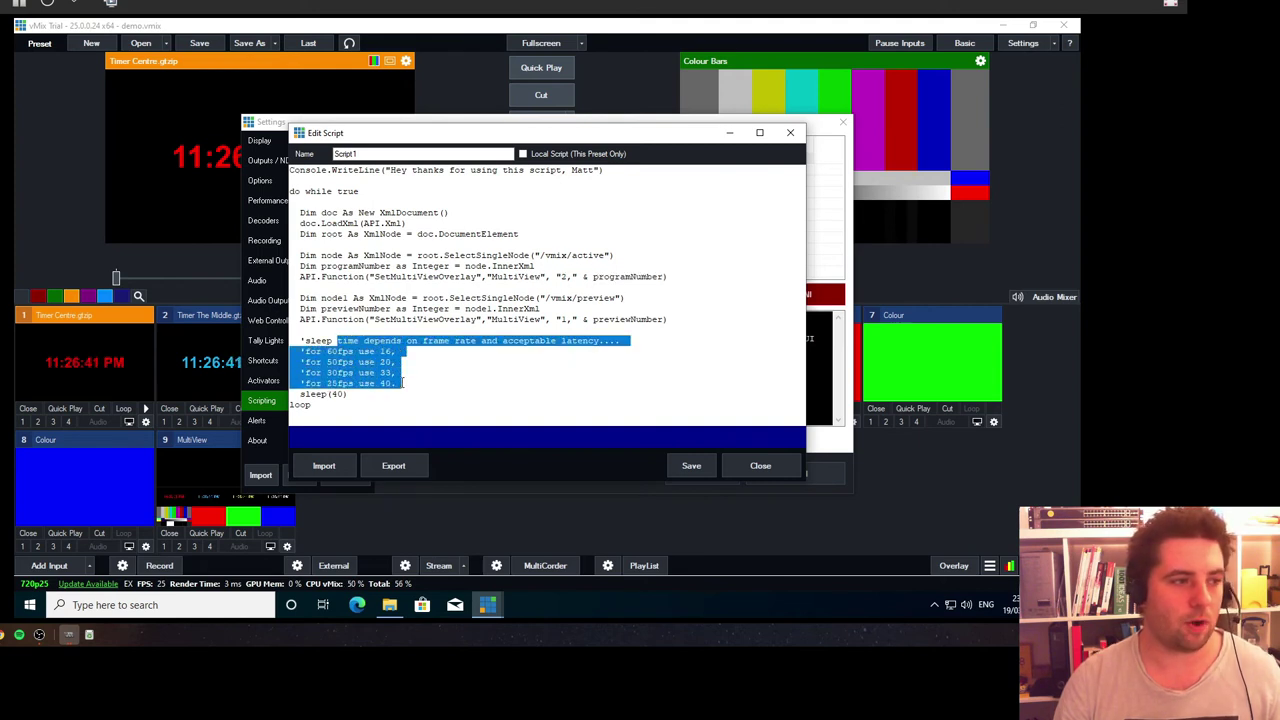
click(400, 383)
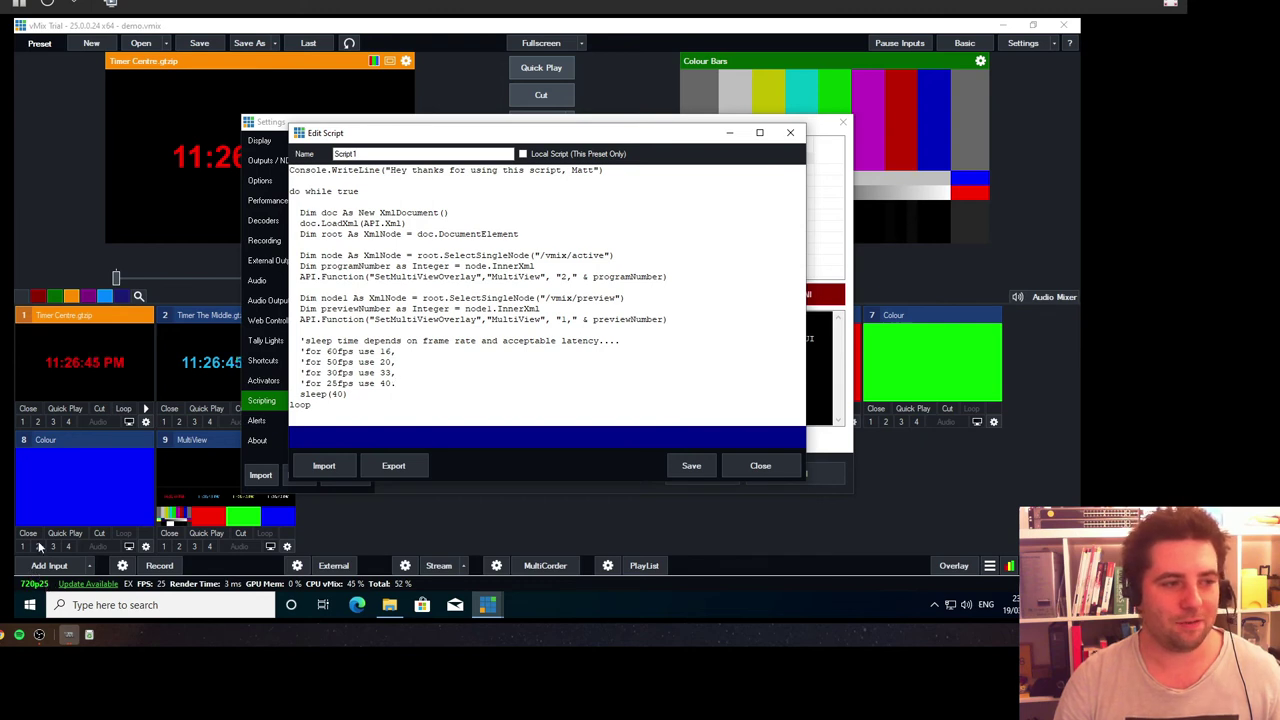
click(357, 394)
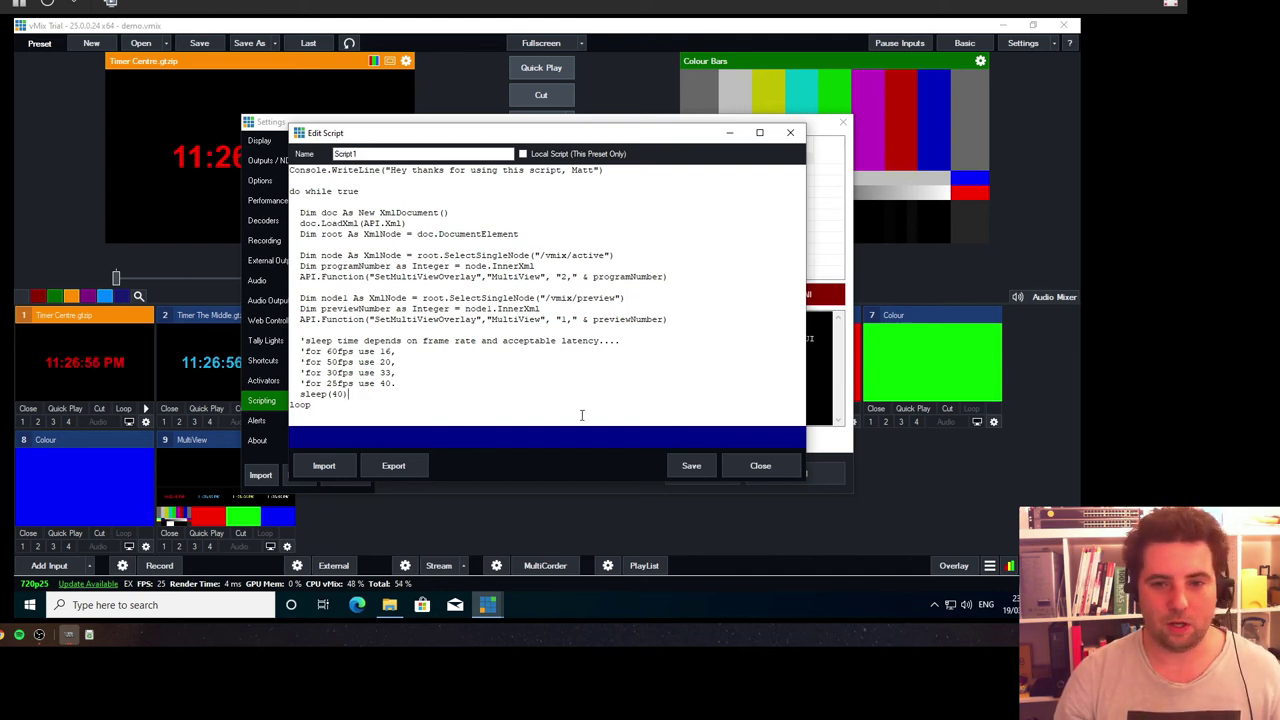
click(676, 465)
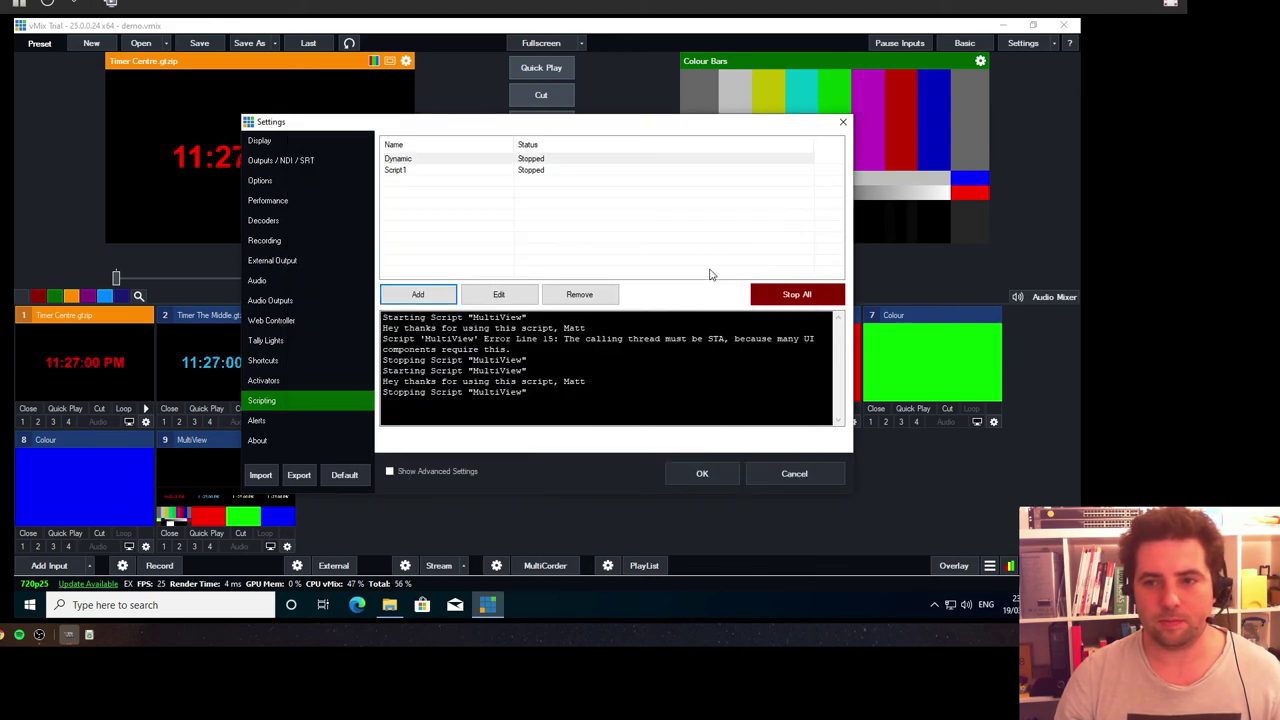
Start Script1 until it shows Running, then close the settings
drag(656, 121, 744, 70)
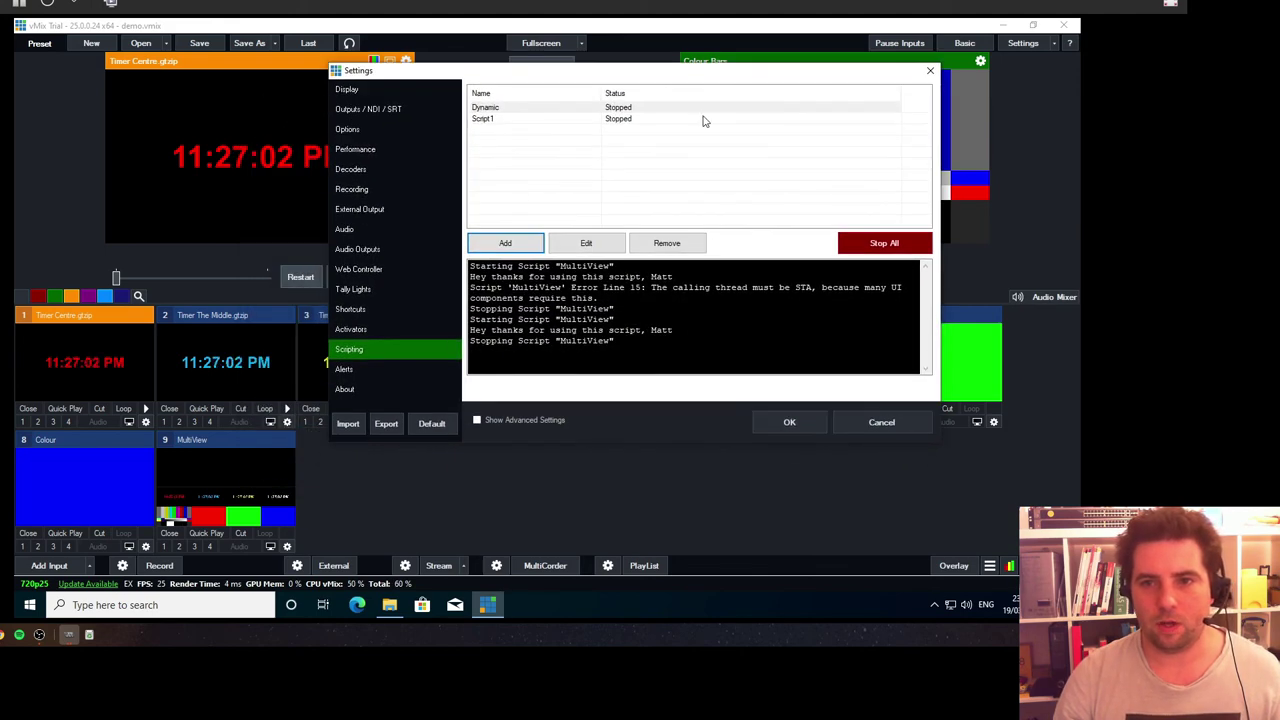
click(703, 121)
click(802, 244)
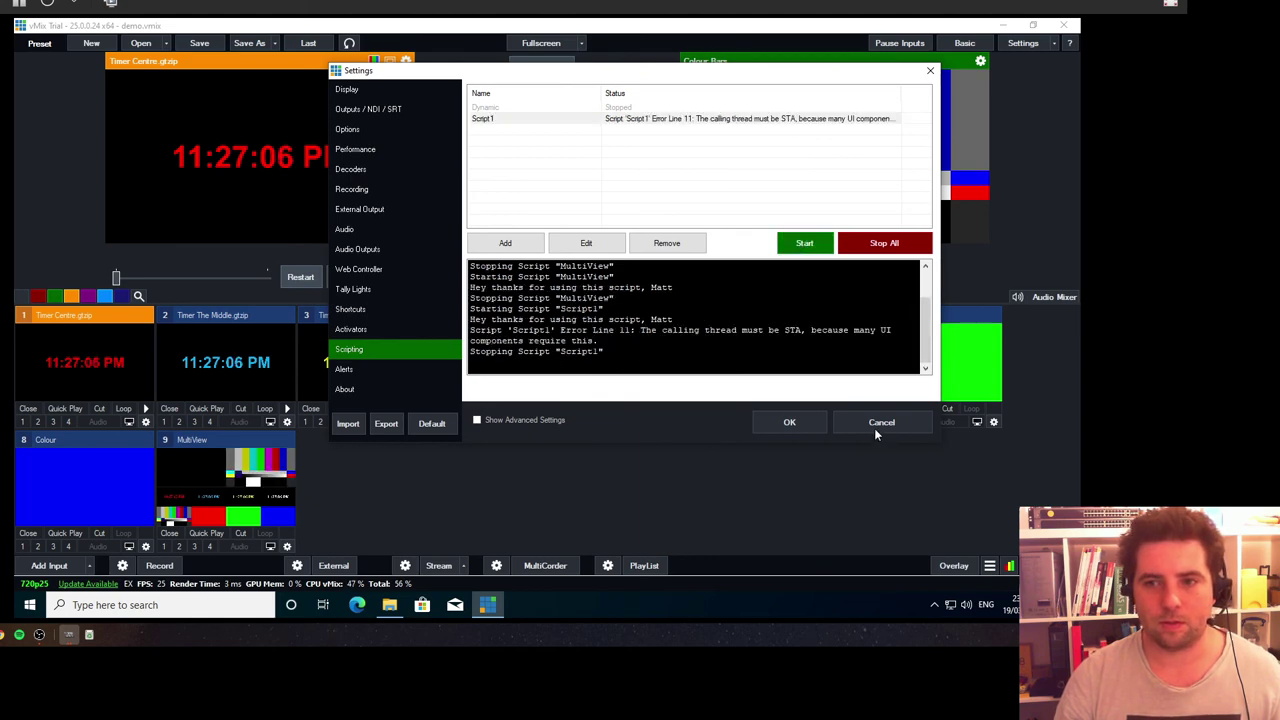
click(815, 250)
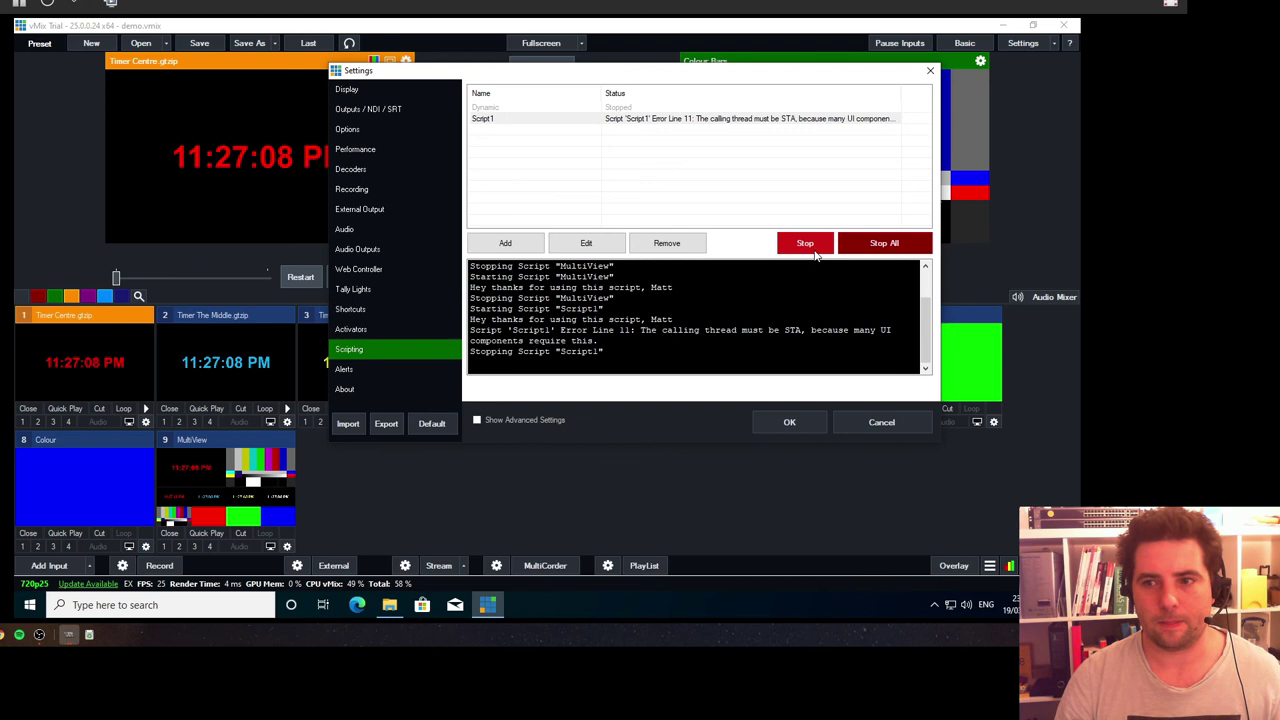
click(812, 247)
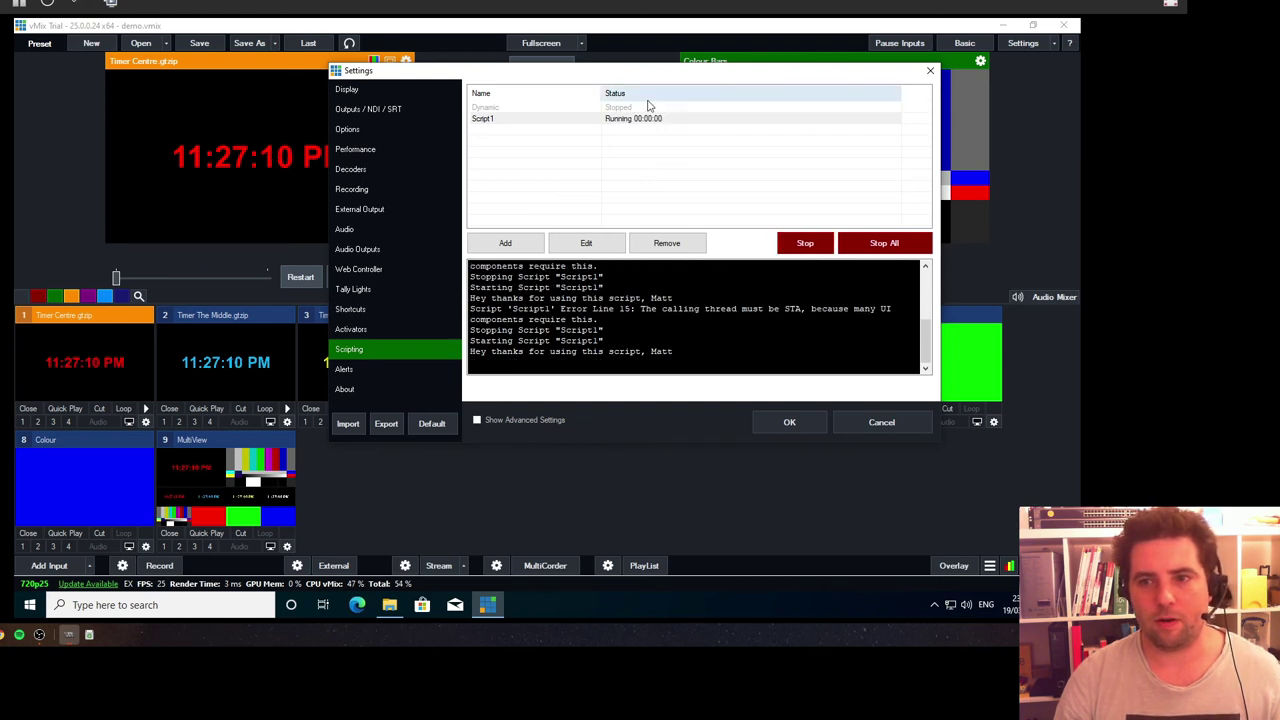
click(806, 427)
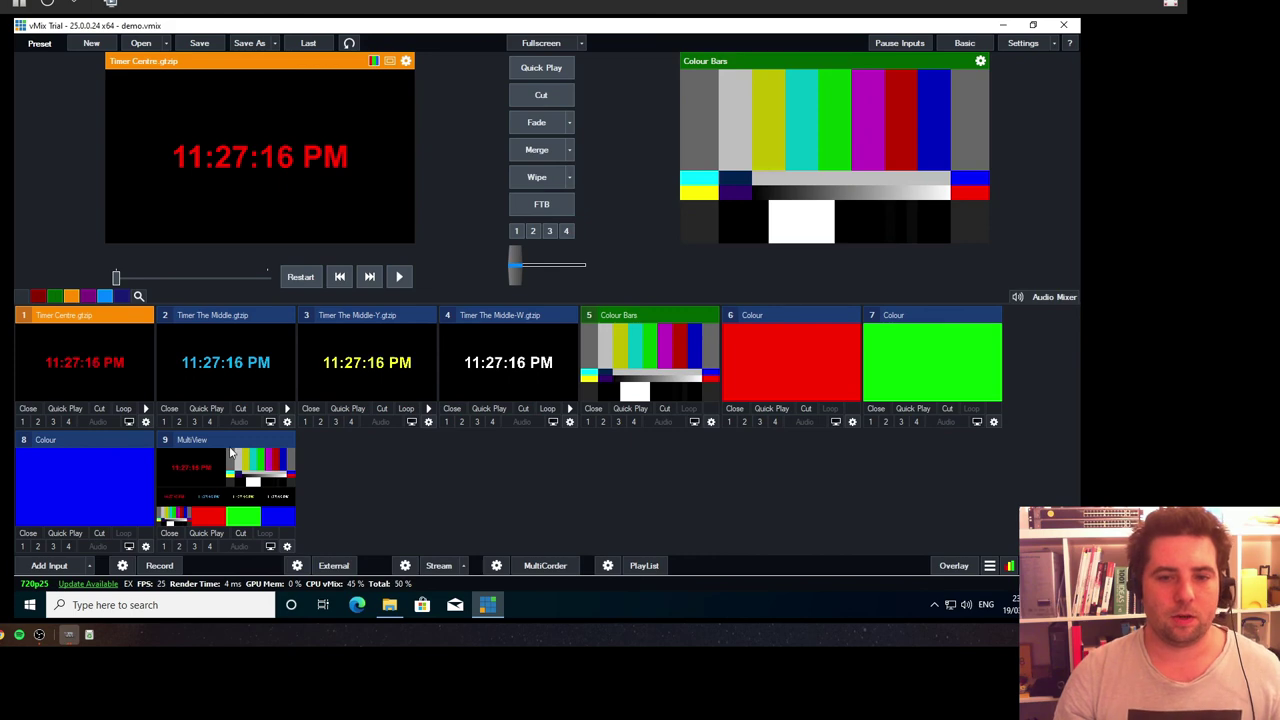
View MultiView input 9 large, with colour bars and the yellow Middle-Y clock on top
click(271, 546)
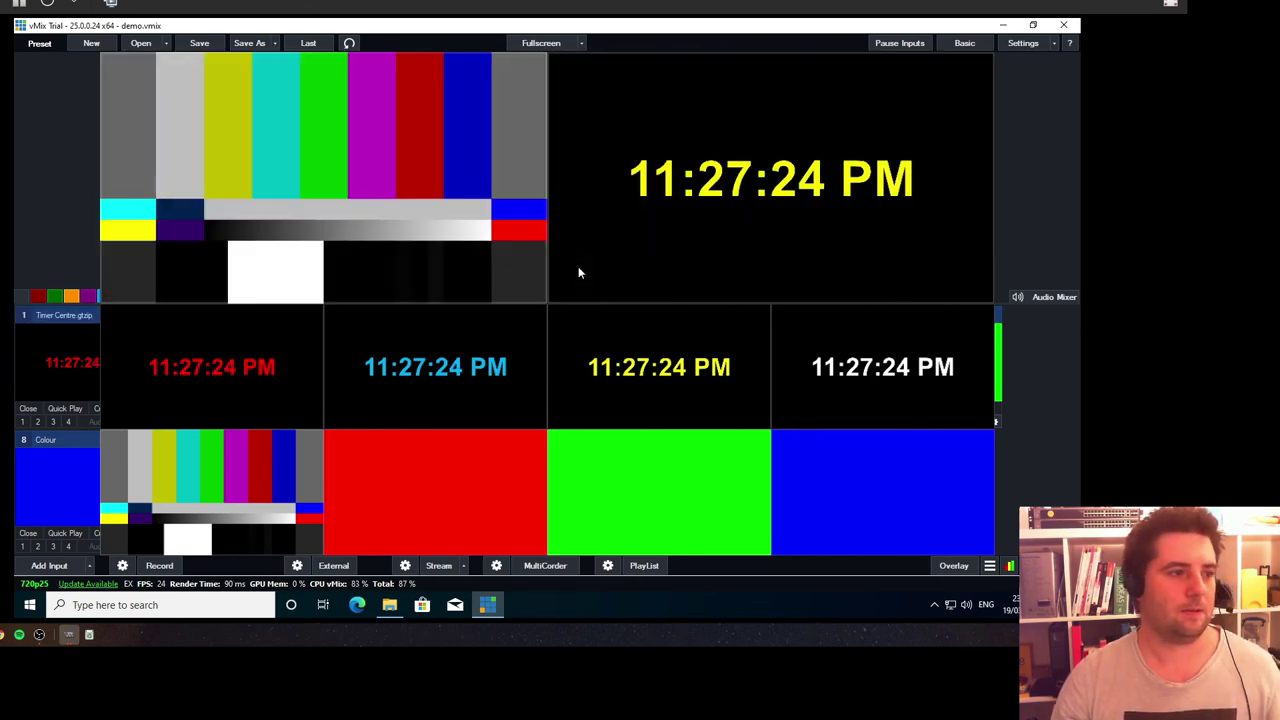
click(744, 458)
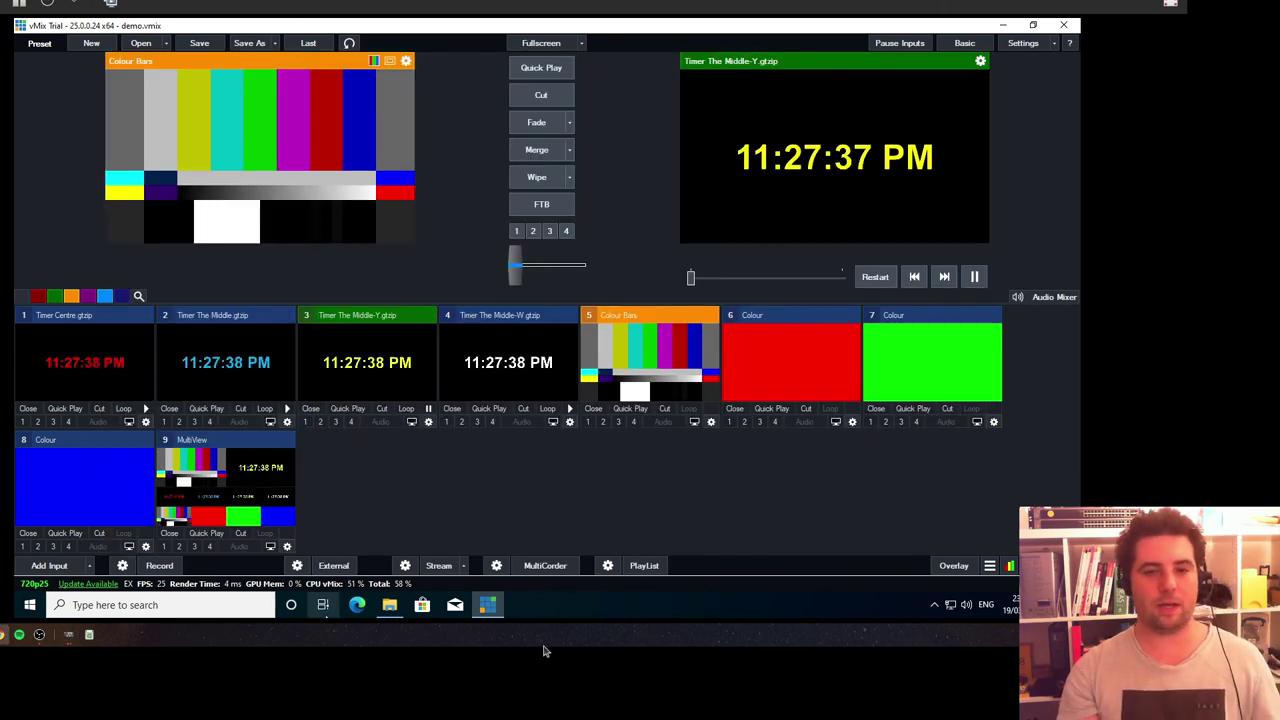
click(271, 547)
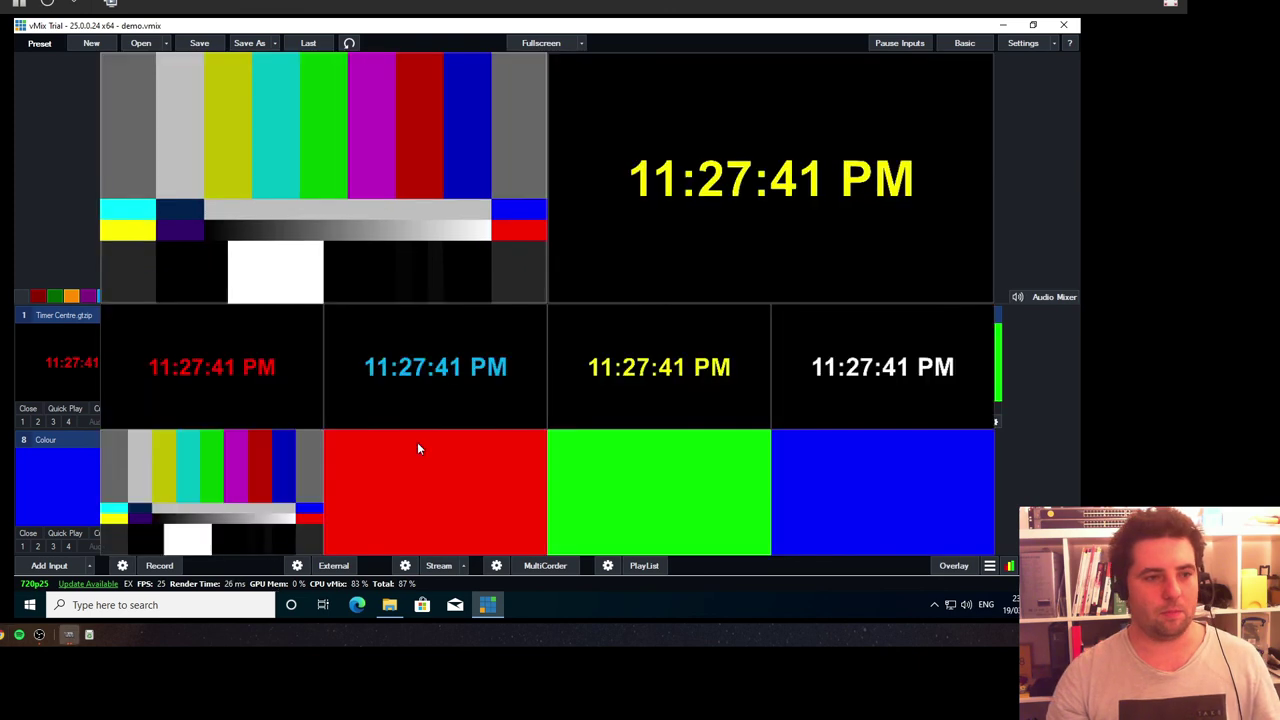